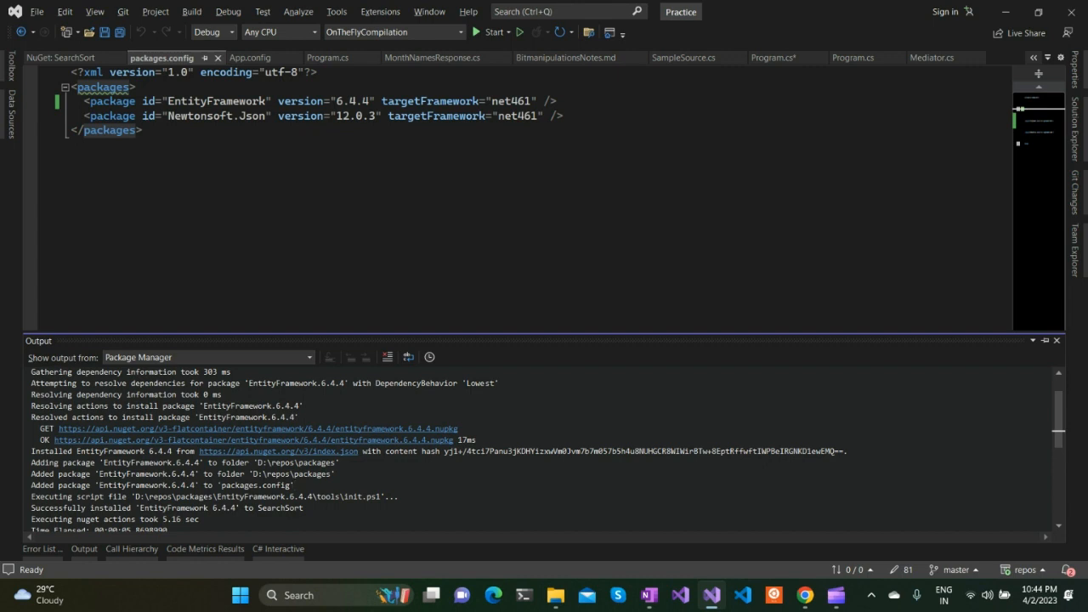
Open the NuGet package manager for the SearchSort project from its References node
left_click(1074, 131)
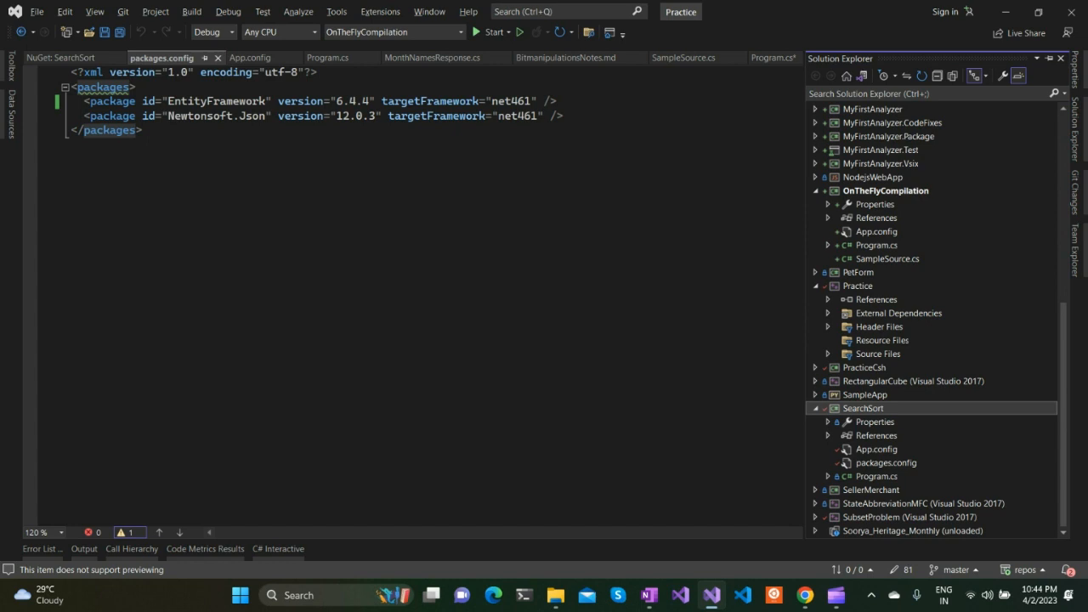
left_click(877, 435)
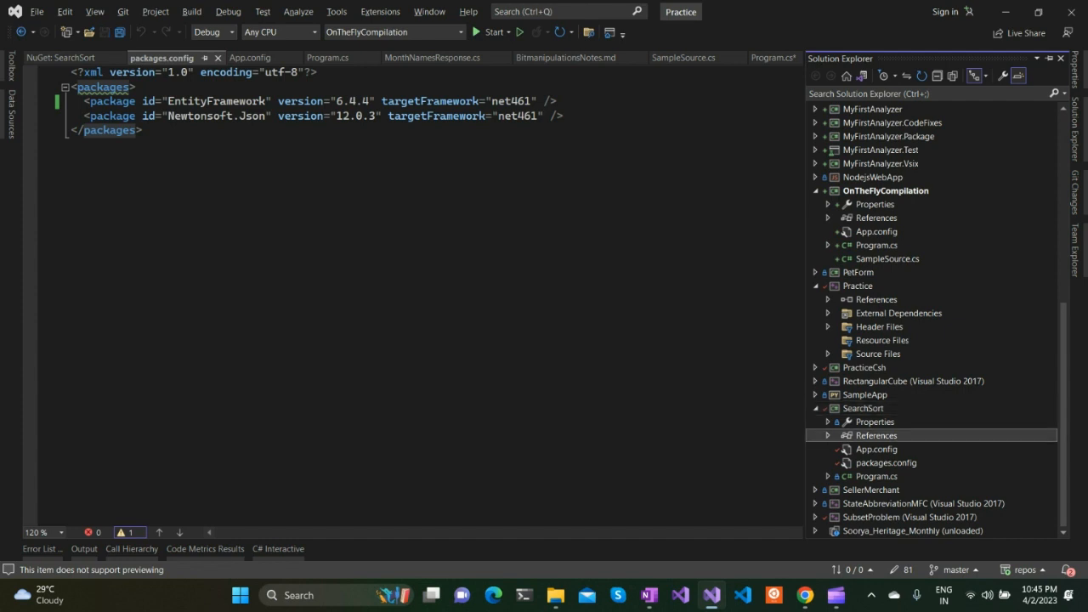
right_click(876, 435)
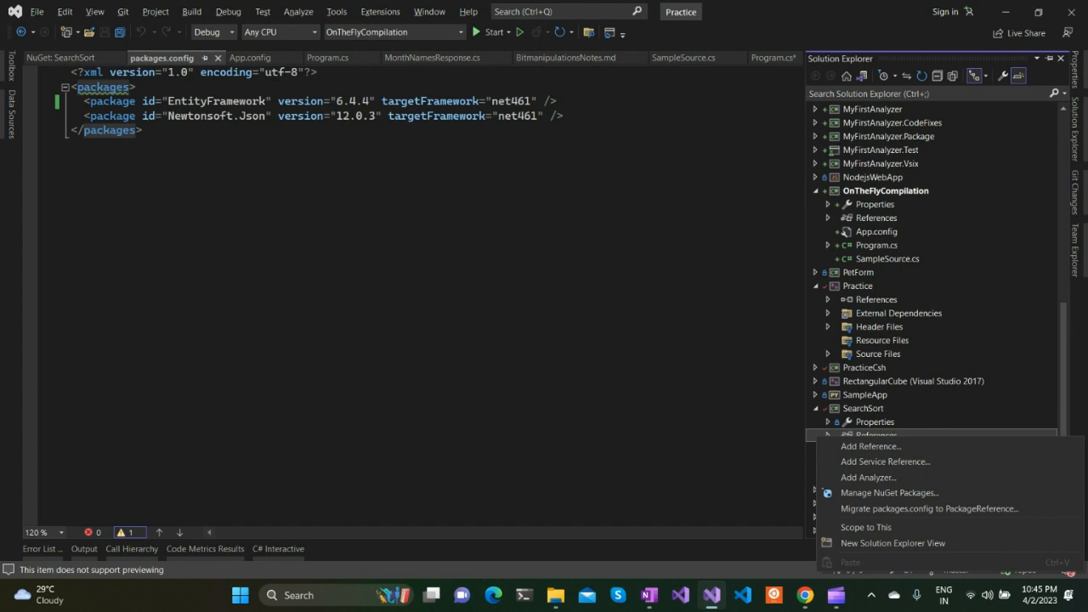
left_click(890, 493)
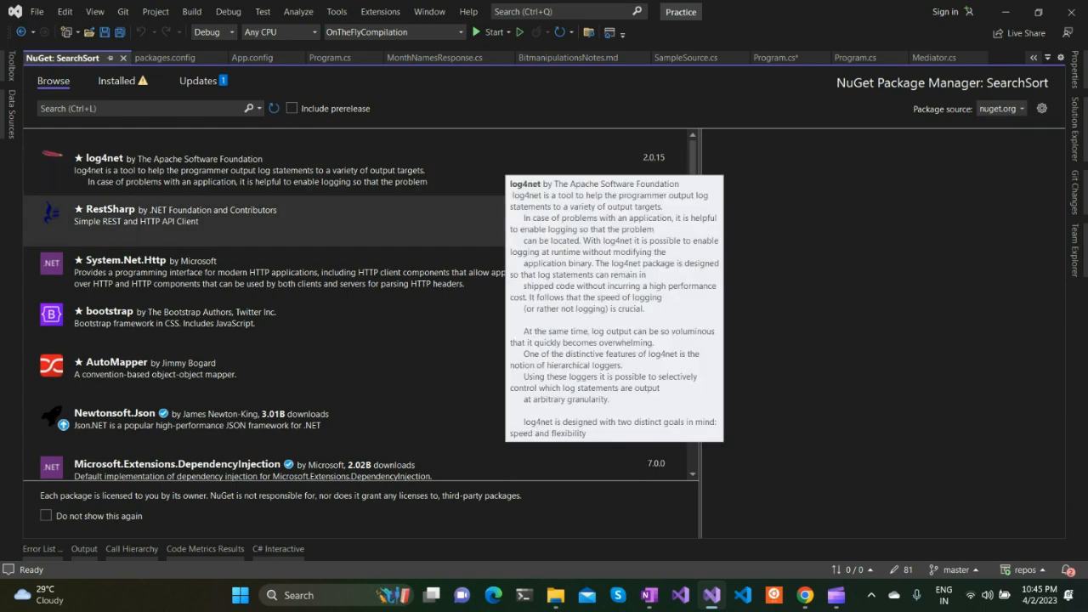
Browse the available NuGet packages and examine log4net's version, description, licence and dependencies
scroll(675, 360, "down", 10)
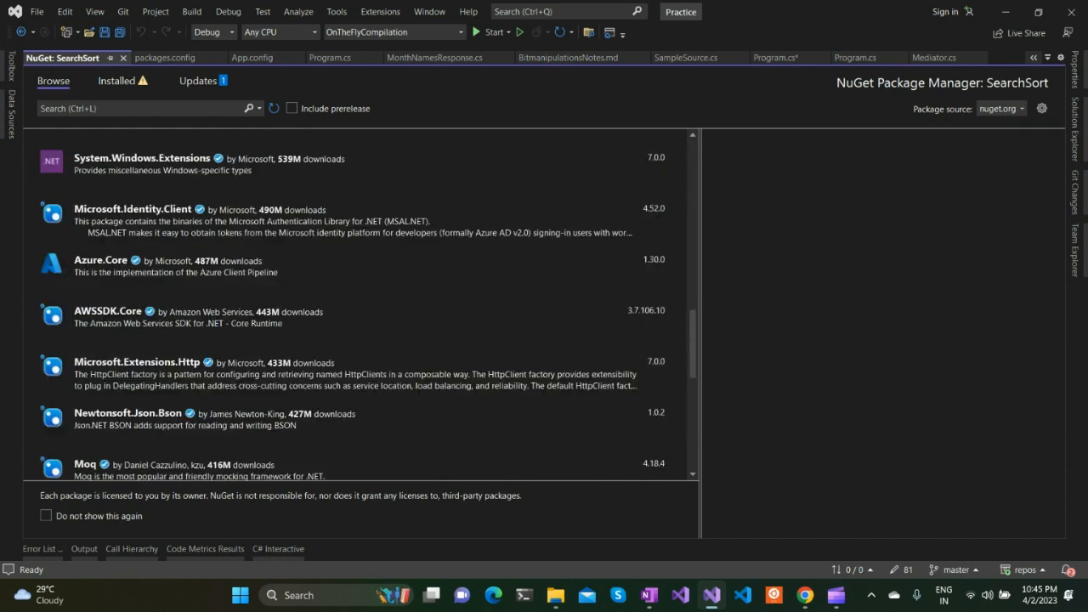
scroll(674, 360, "up", 10)
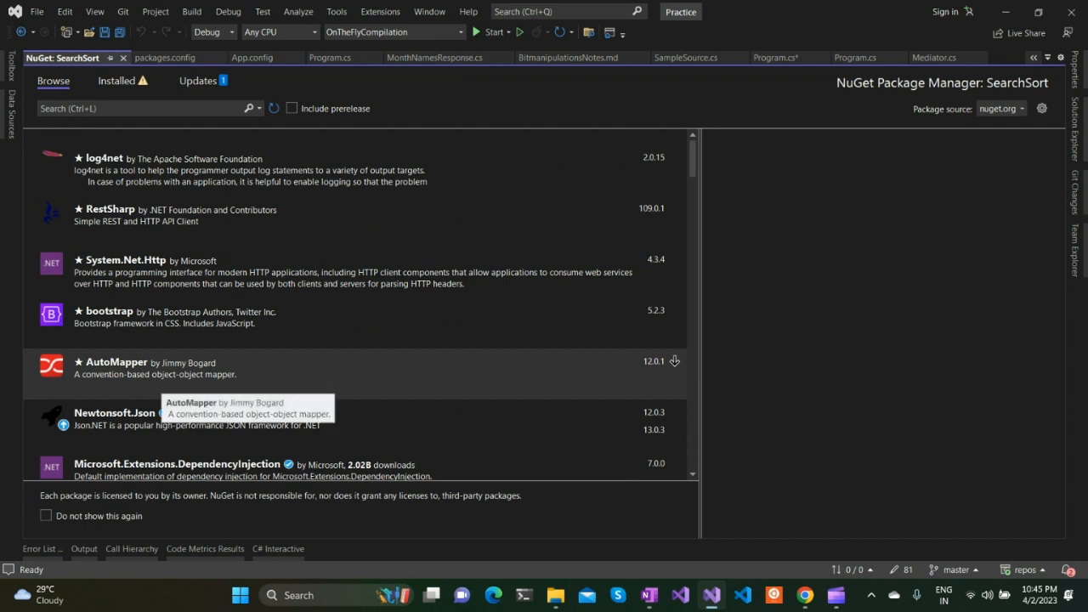
left_click(95, 109)
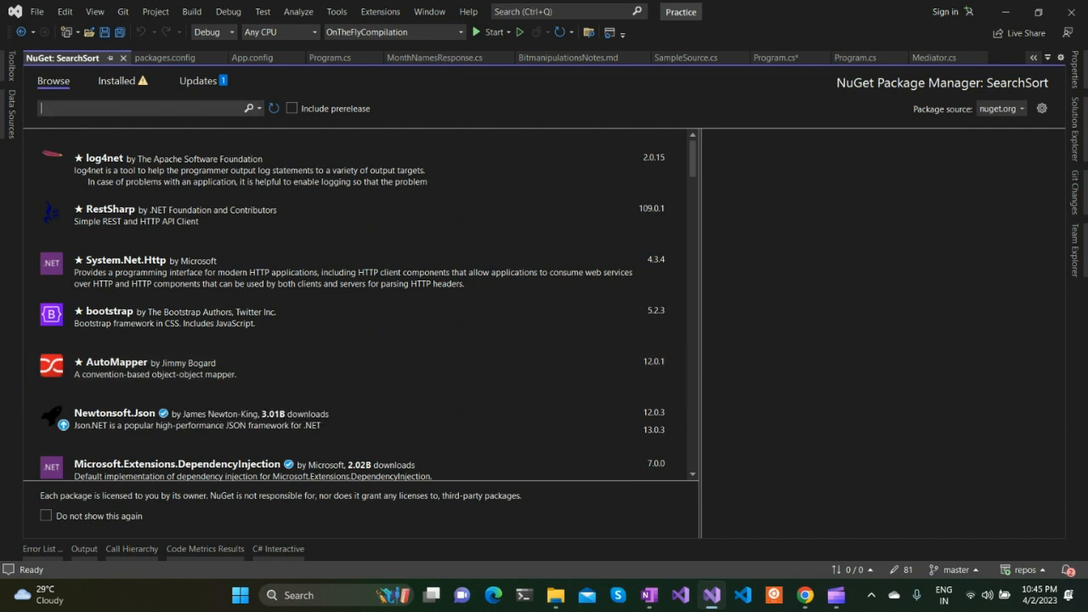
left_click(674, 156)
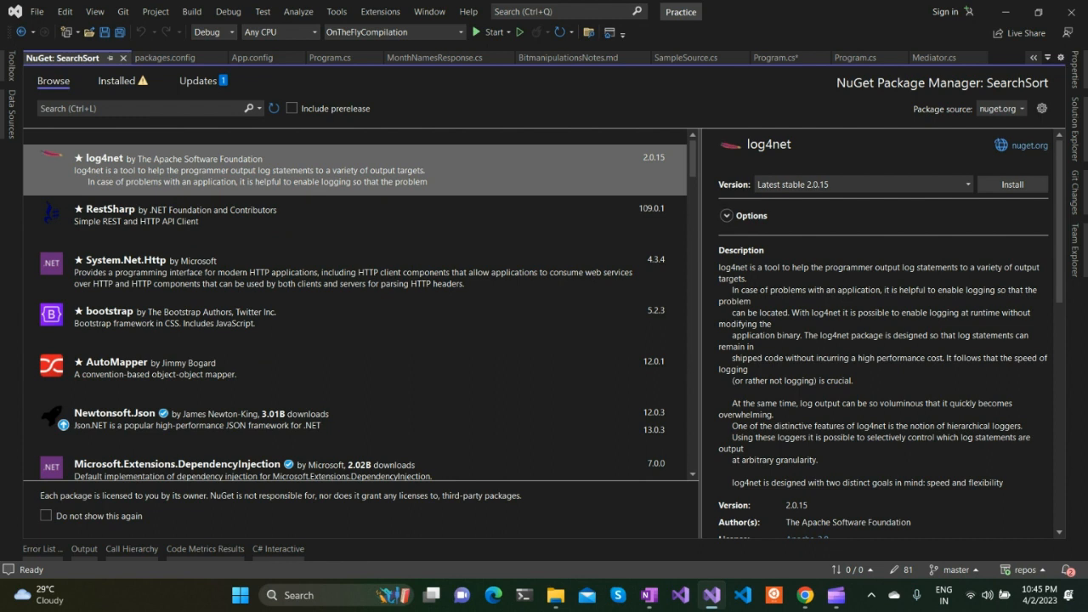
scroll(884, 331, "down", 2)
scroll(890, 334, "down", 2)
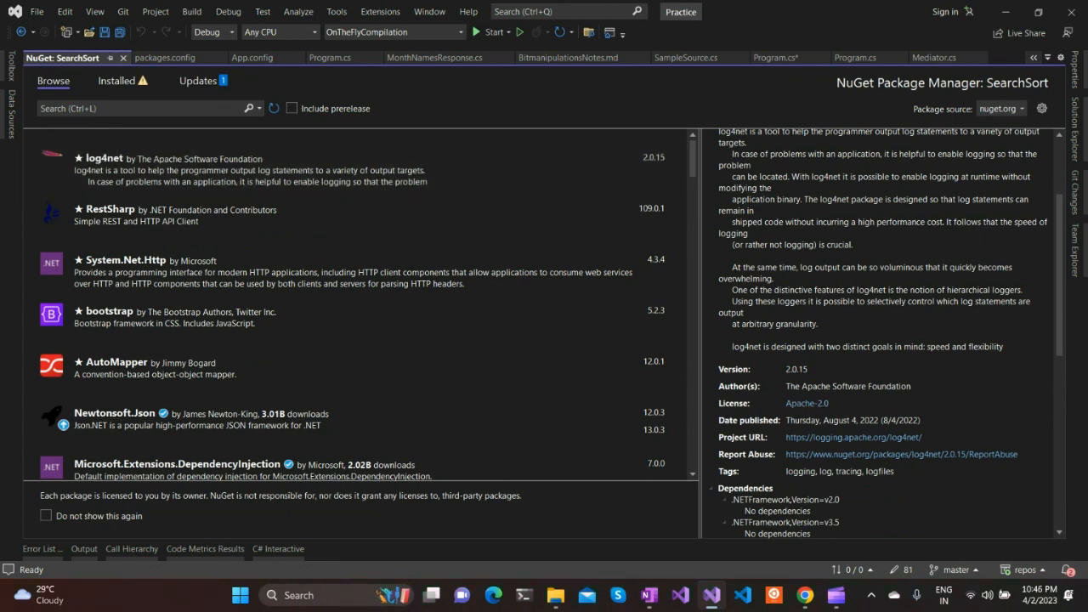
scroll(884, 332, "up", 4)
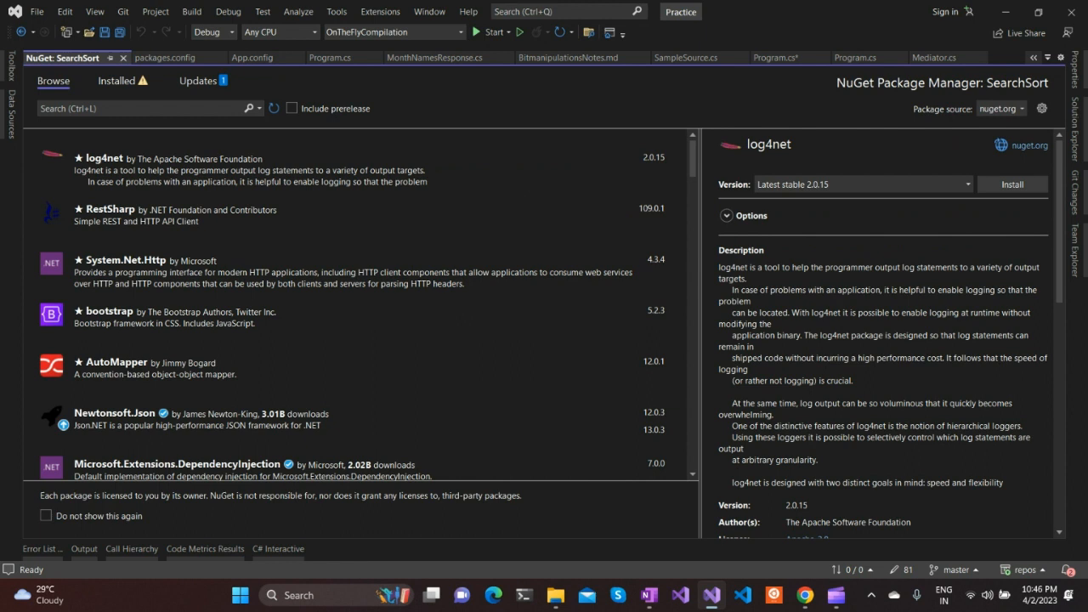
scroll(884, 332, "down", 2)
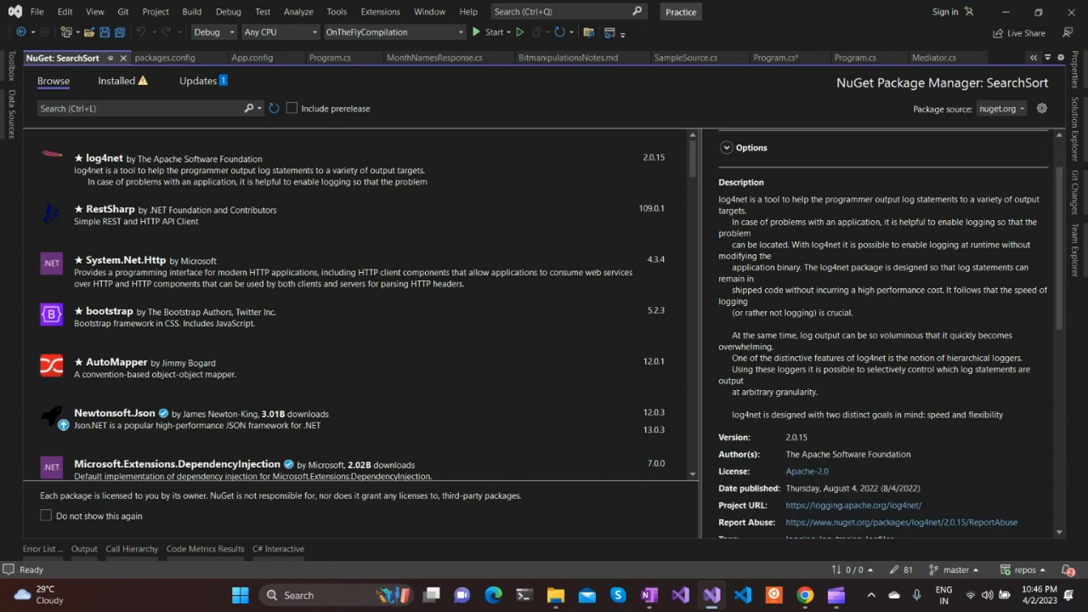
scroll(884, 332, "up", 2)
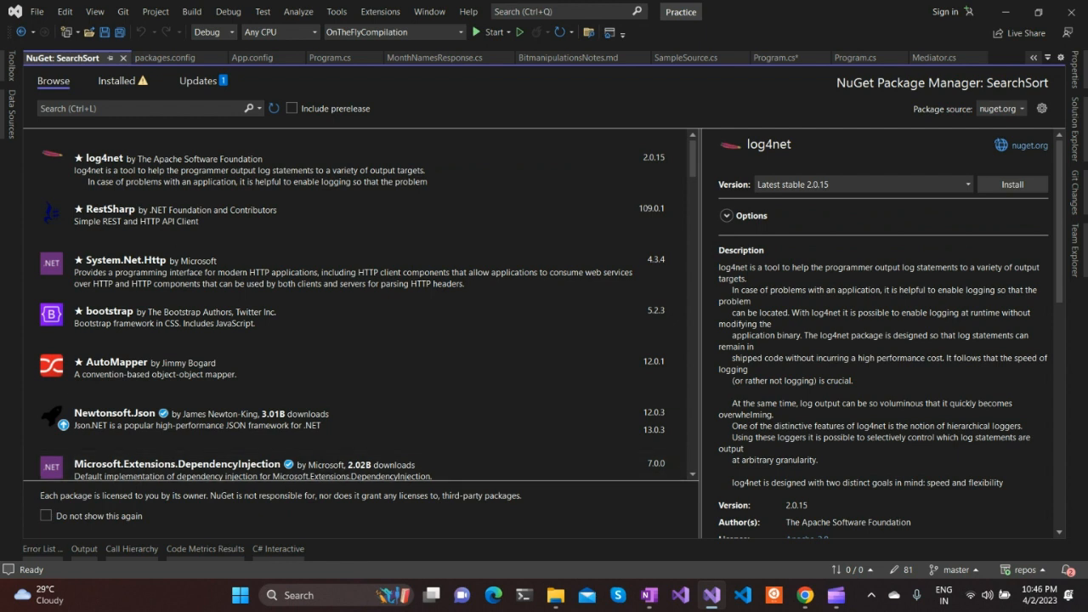
Show the Package Manager output alongside the installed packages and highlight the dependency-gathering lines of the EntityFramework install log
left_click(84, 548)
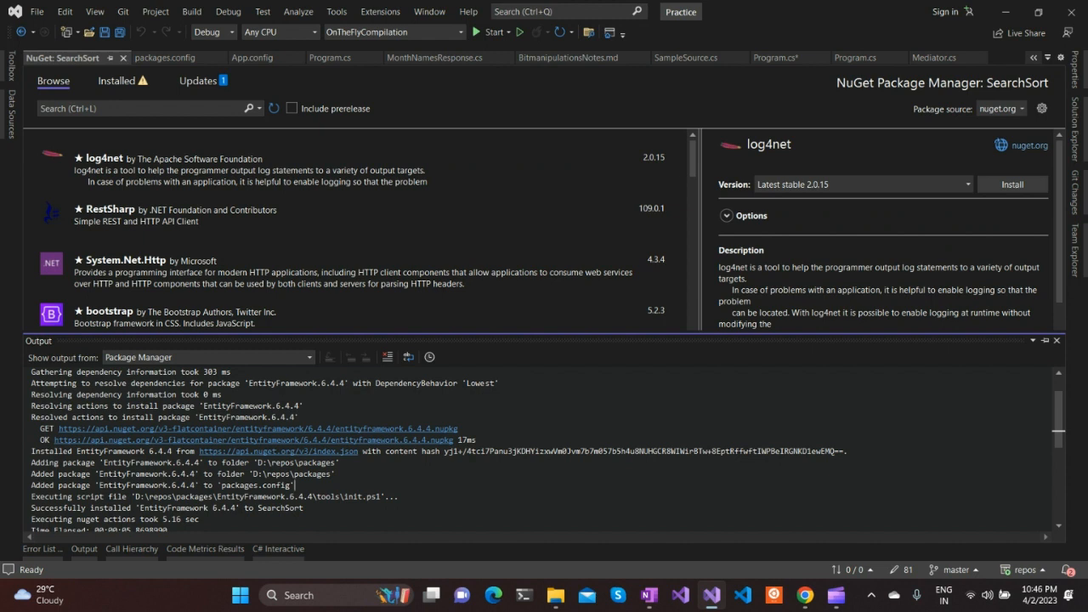
left_click(119, 80)
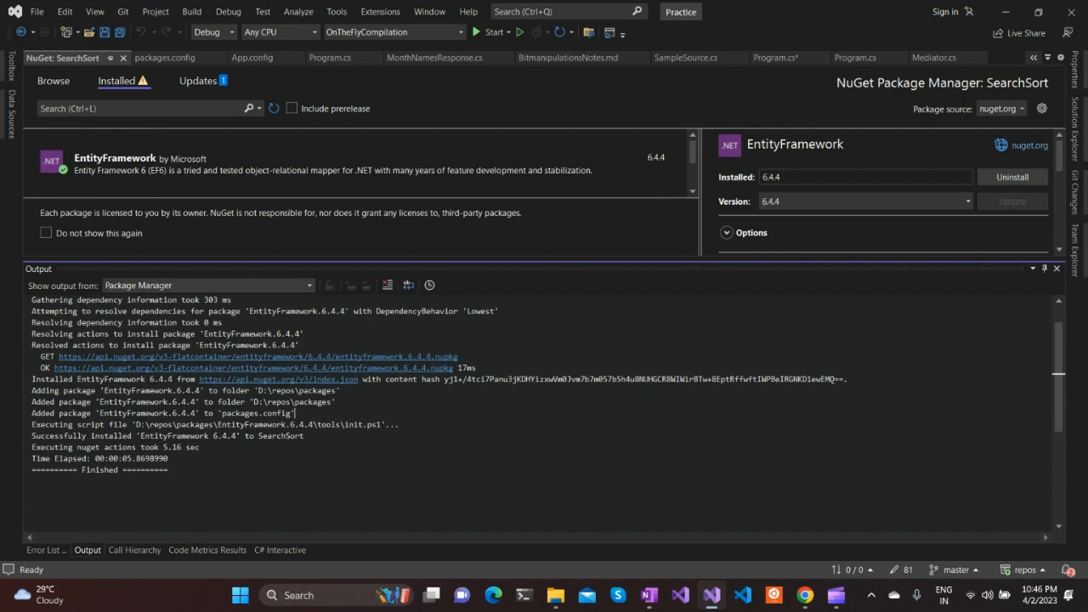
left_click(204, 285)
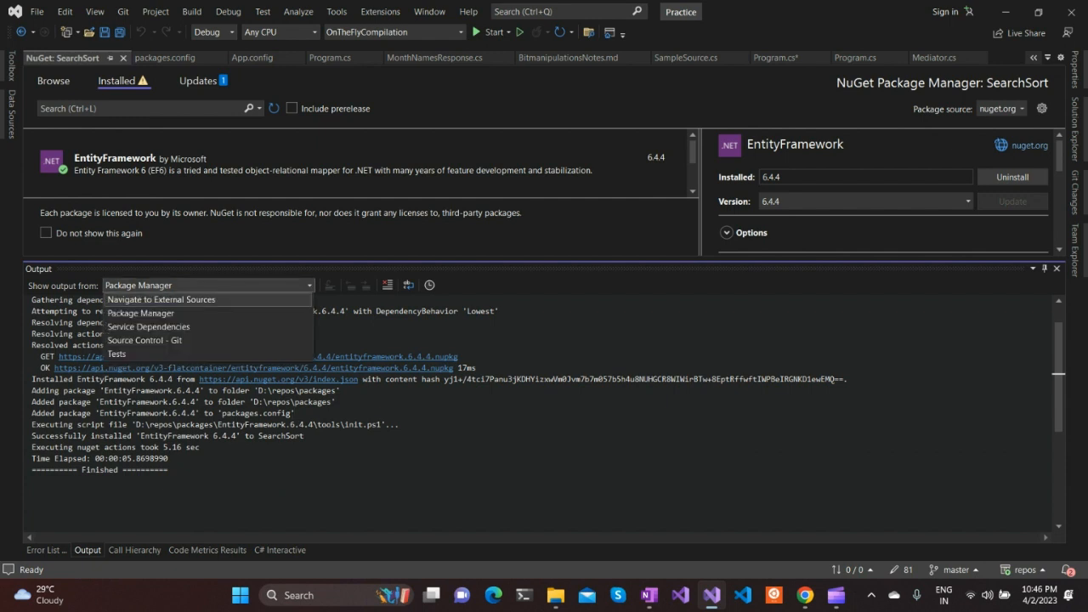
left_click(140, 313)
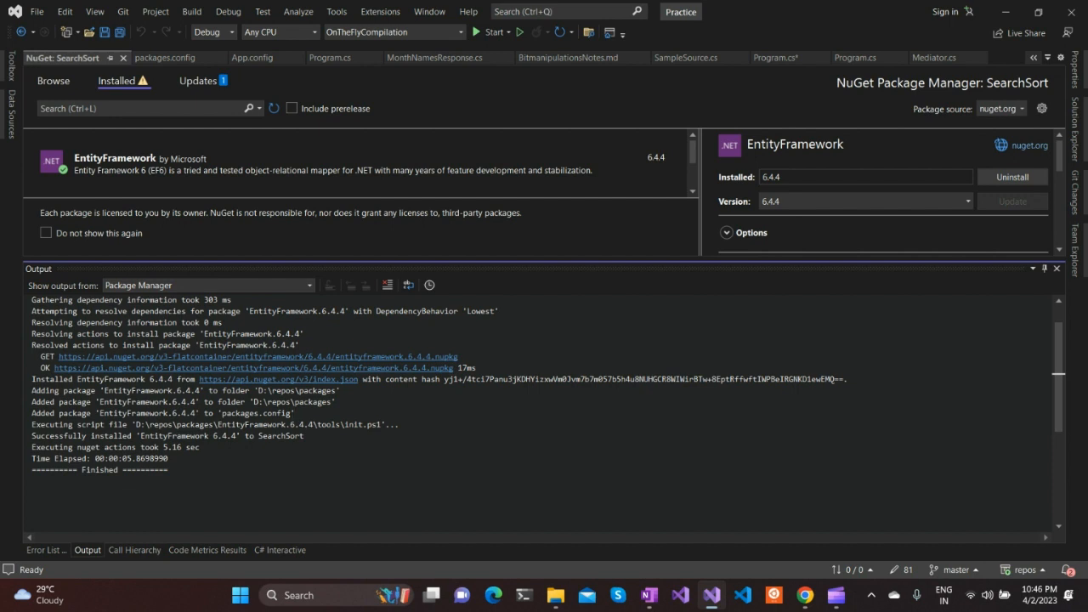
left_click_drag(32, 301, 69, 323)
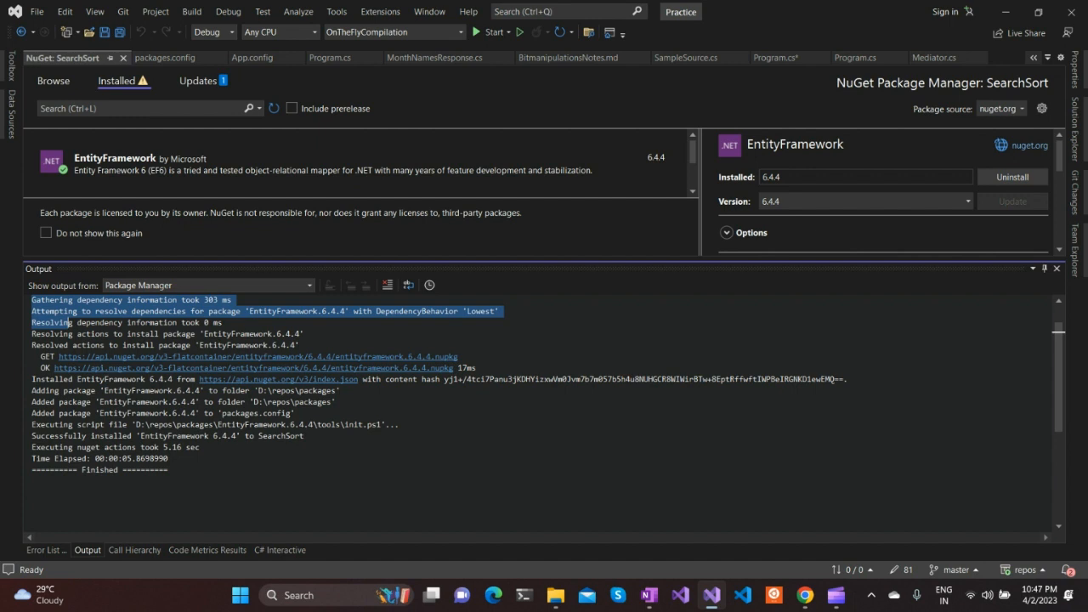
key("super+r")
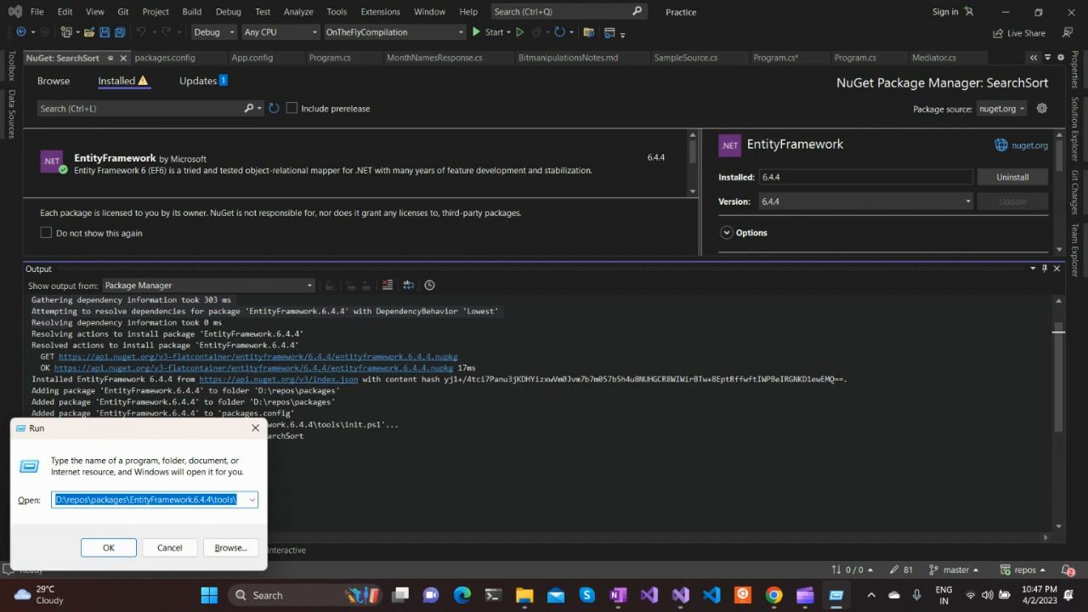
type("%")
key("BackSpace")
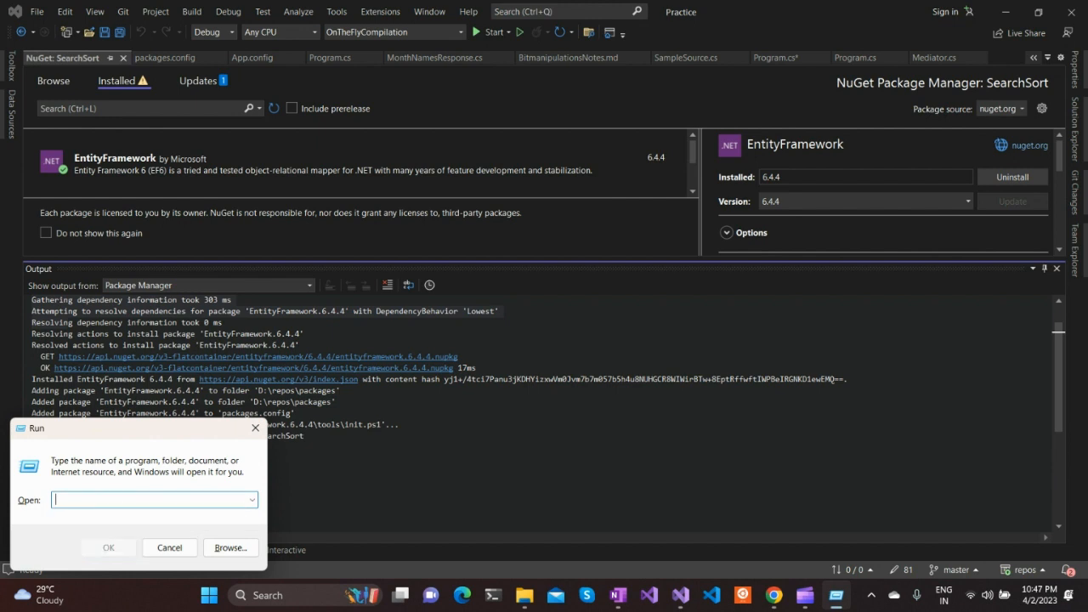
Switch to File Explorer, go to the C:\Users\dell\.nuget\packages folder and look through the cached package folders
left_click(525, 595)
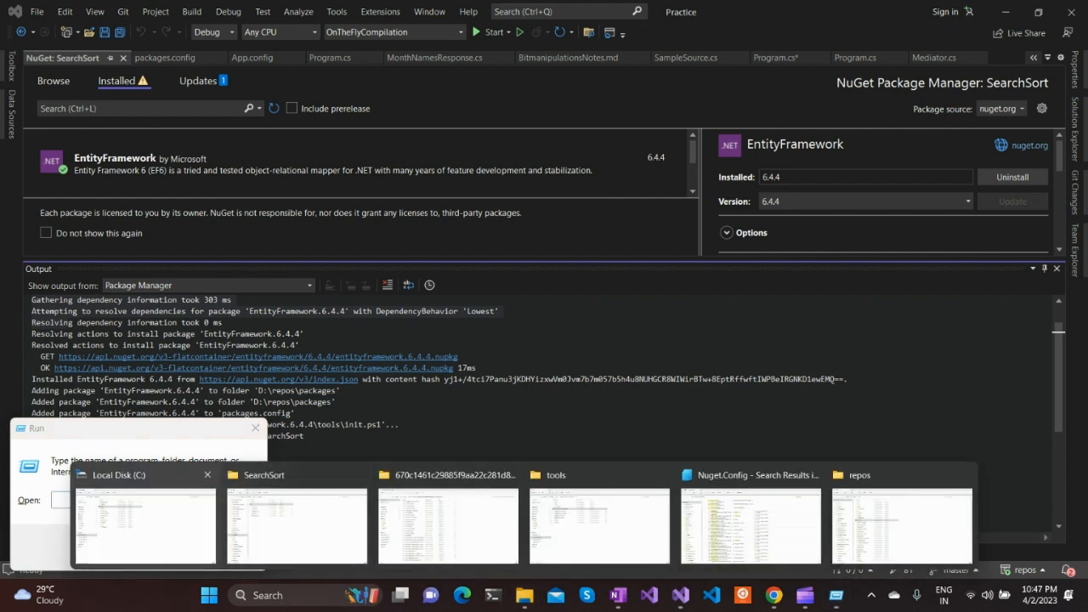
left_click(145, 526)
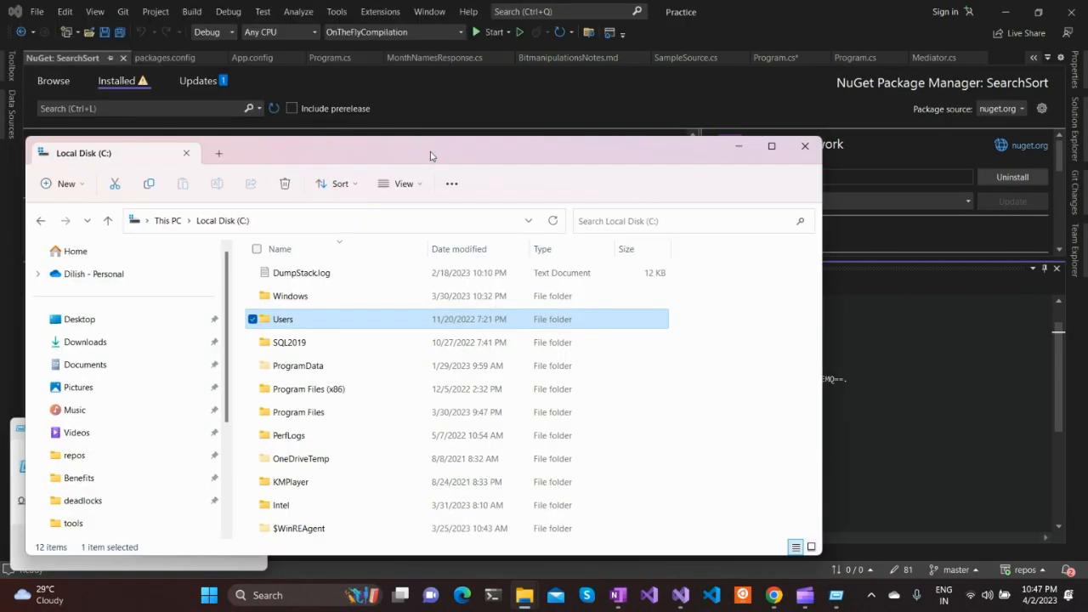
left_click_drag(430, 156, 509, 152)
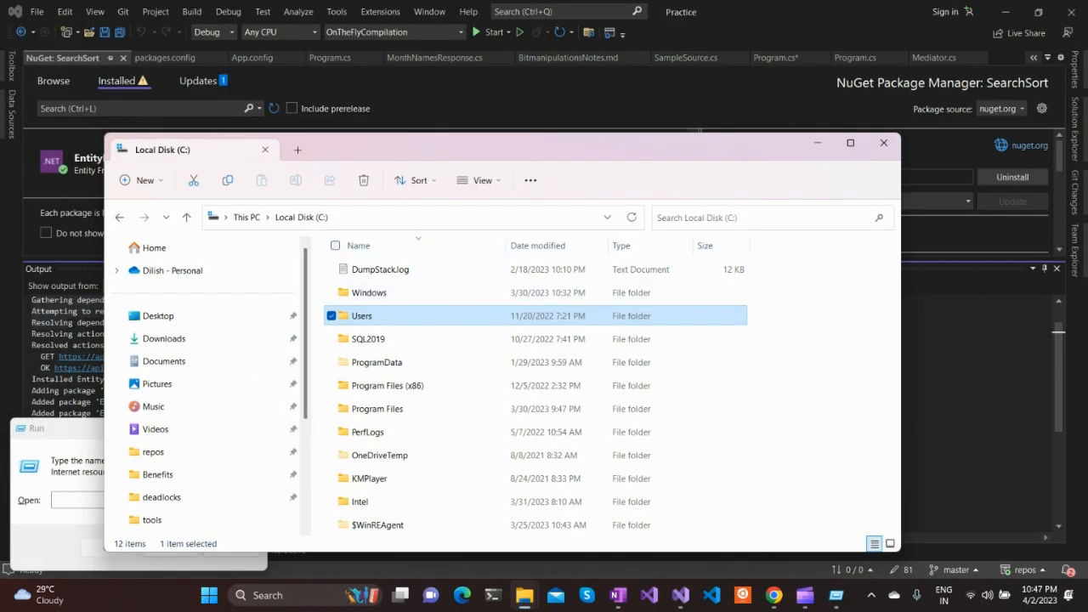
key("Return")
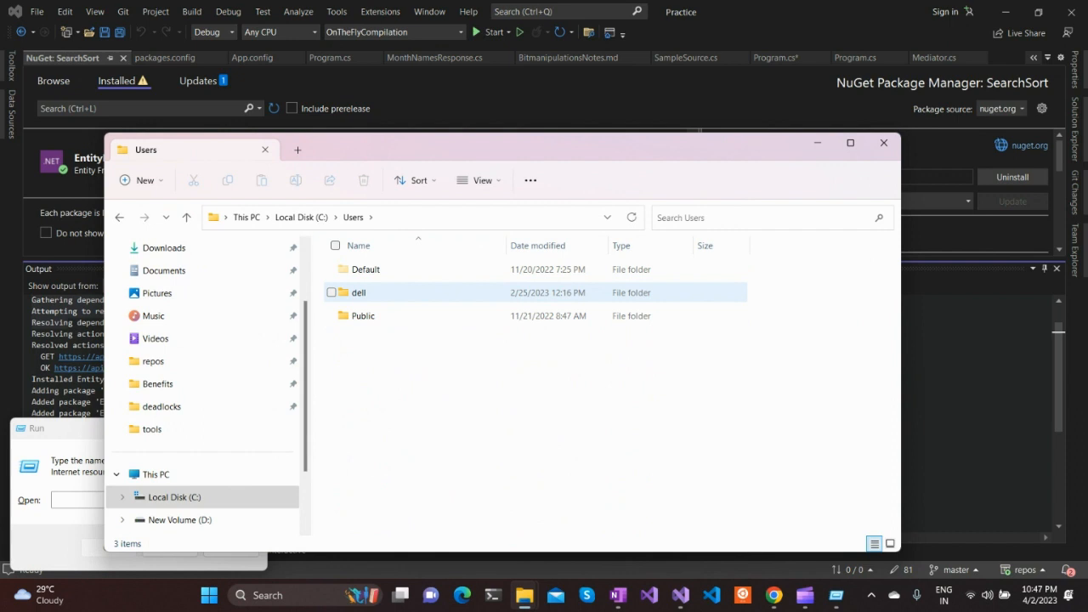
double_click(360, 293)
left_click(366, 431)
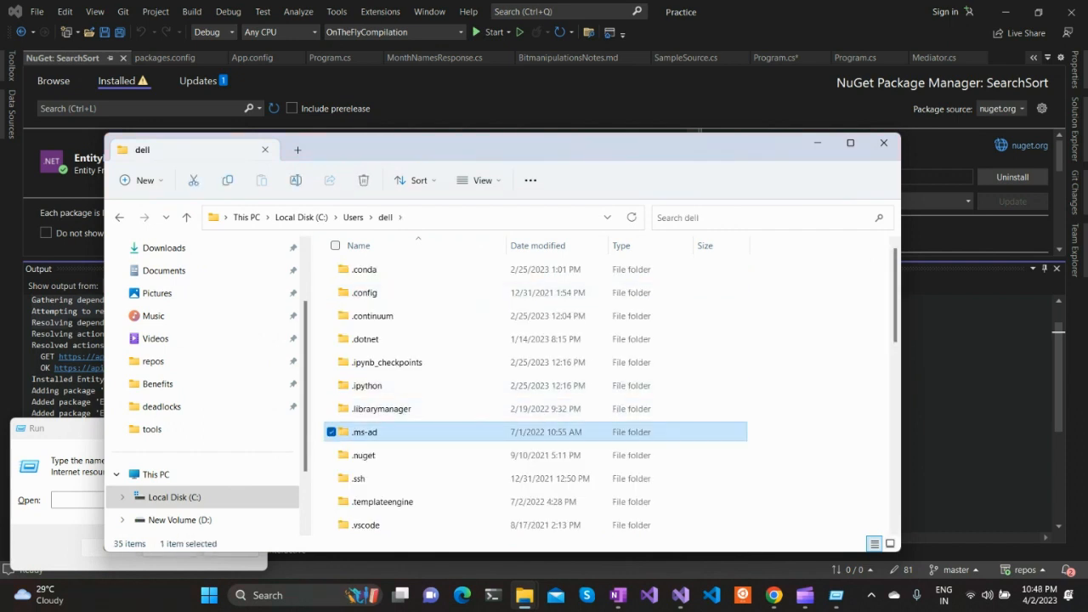
double_click(364, 456)
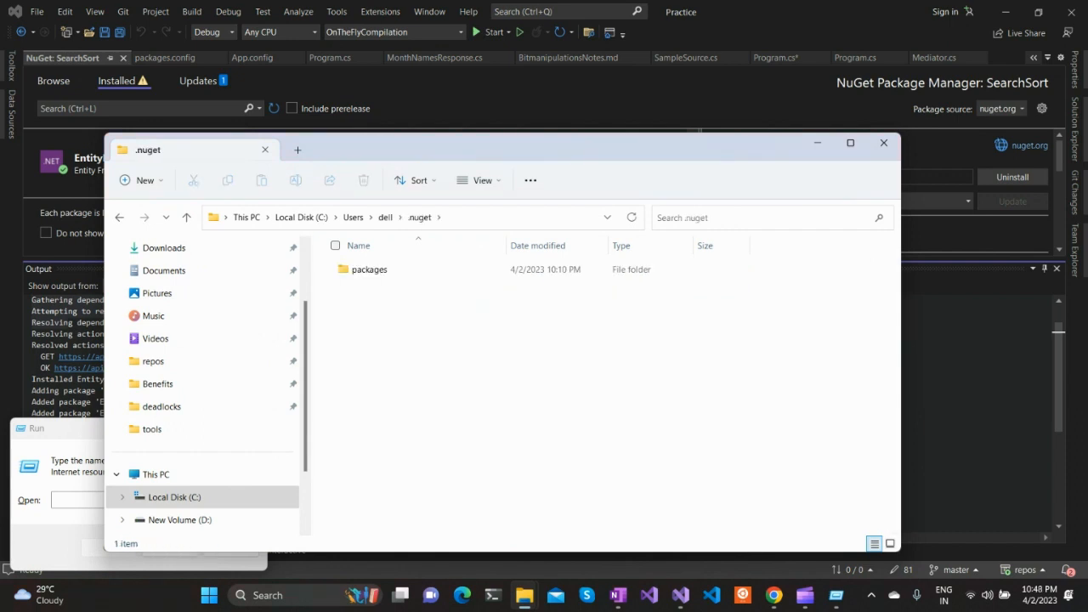
double_click(368, 270)
scroll(409, 459, "down", 2)
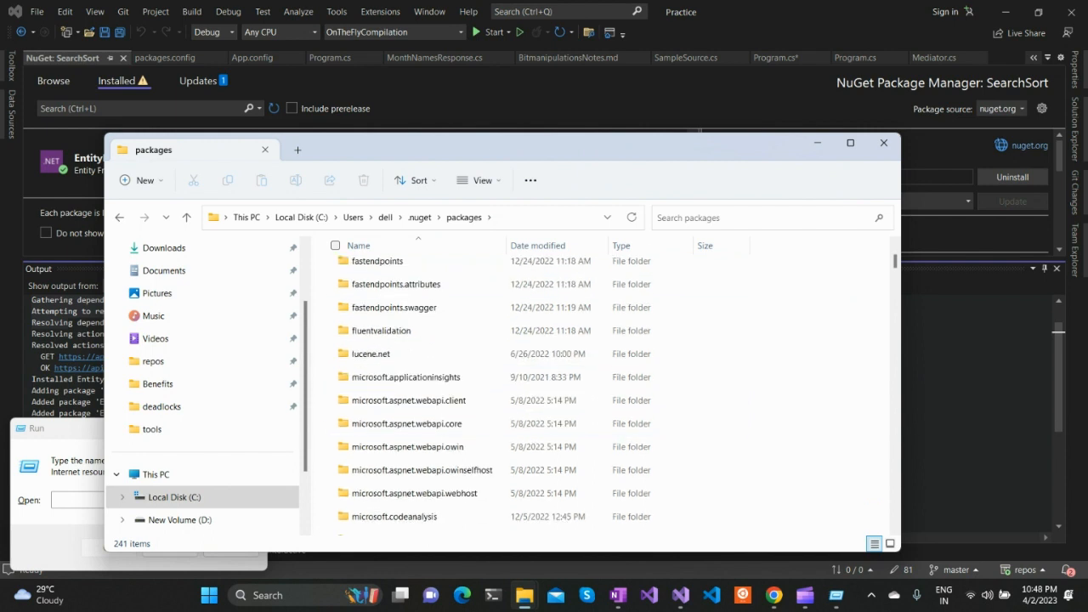
scroll(409, 455, "down", 7)
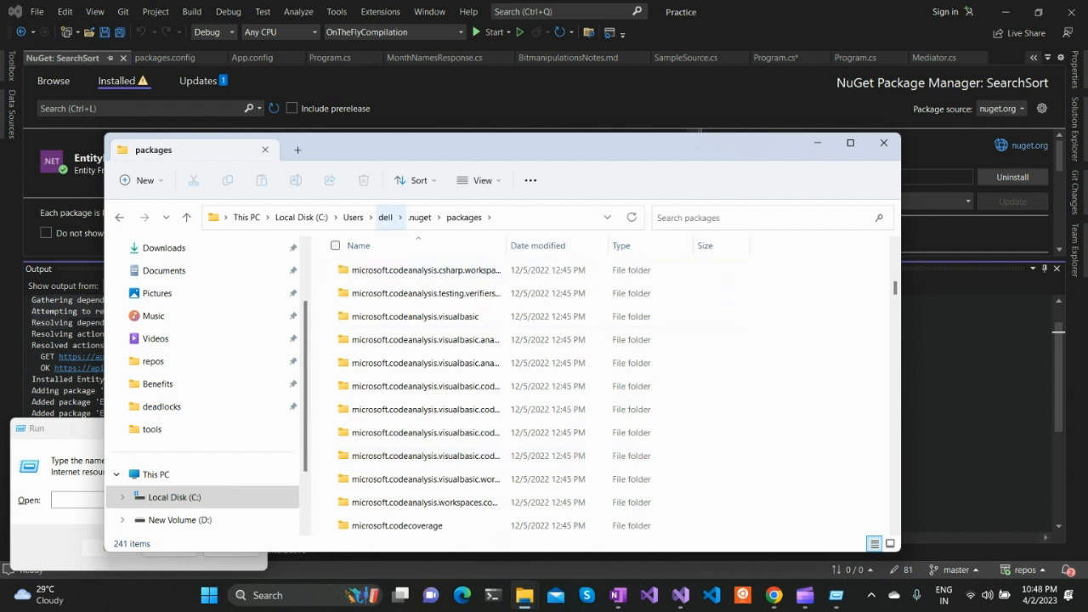
scroll(408, 499, "down", 8)
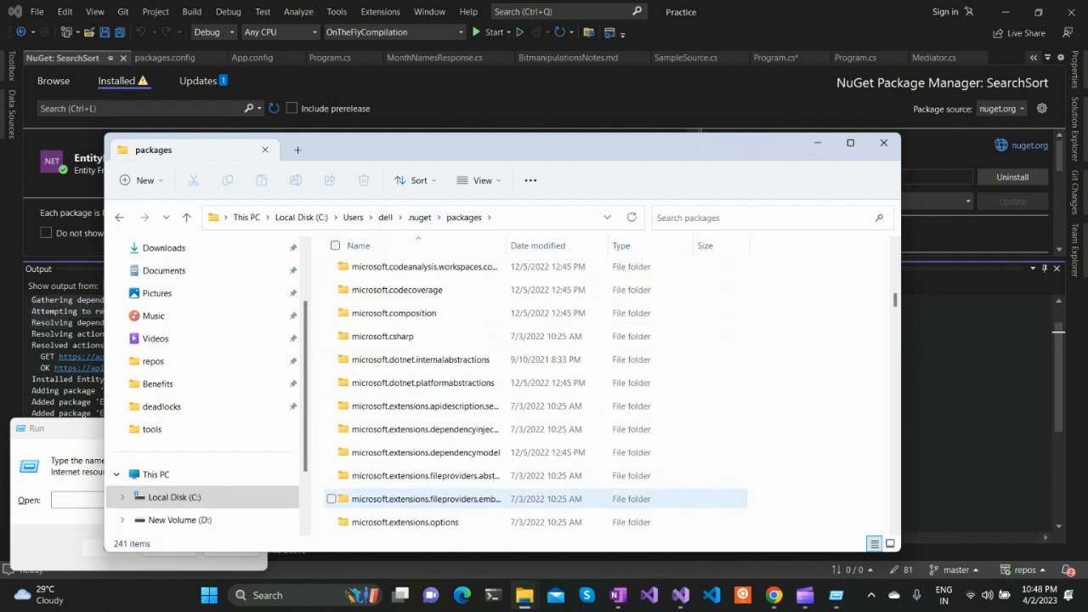
left_click(817, 143)
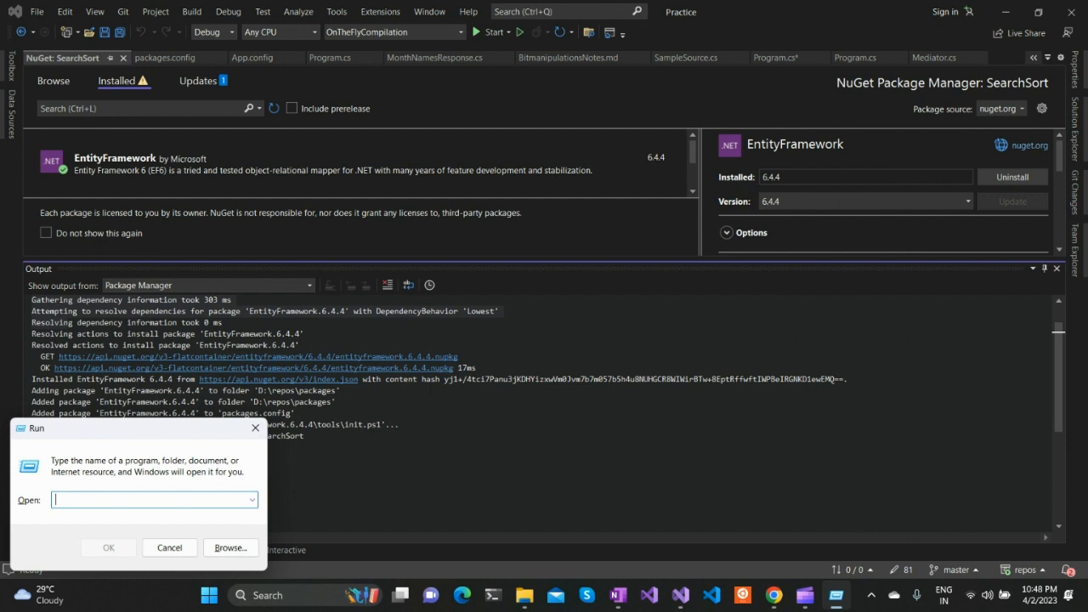
Highlight the package URL of the GET request in the output log, and open the entityframework folder in the .nuget packages cache
left_click_drag(189, 346, 460, 356)
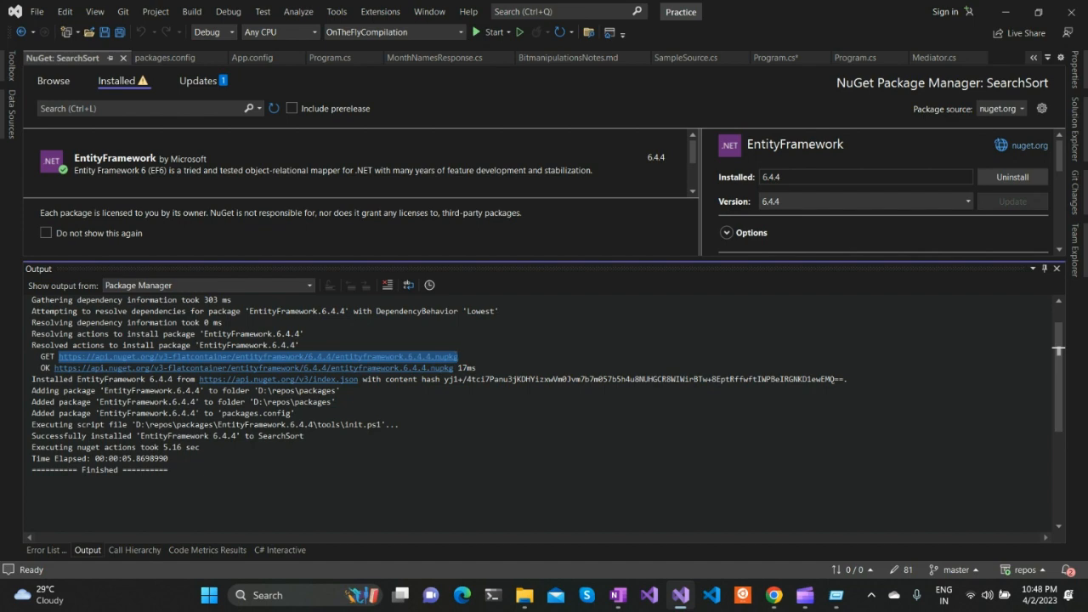
key("alt+Tab")
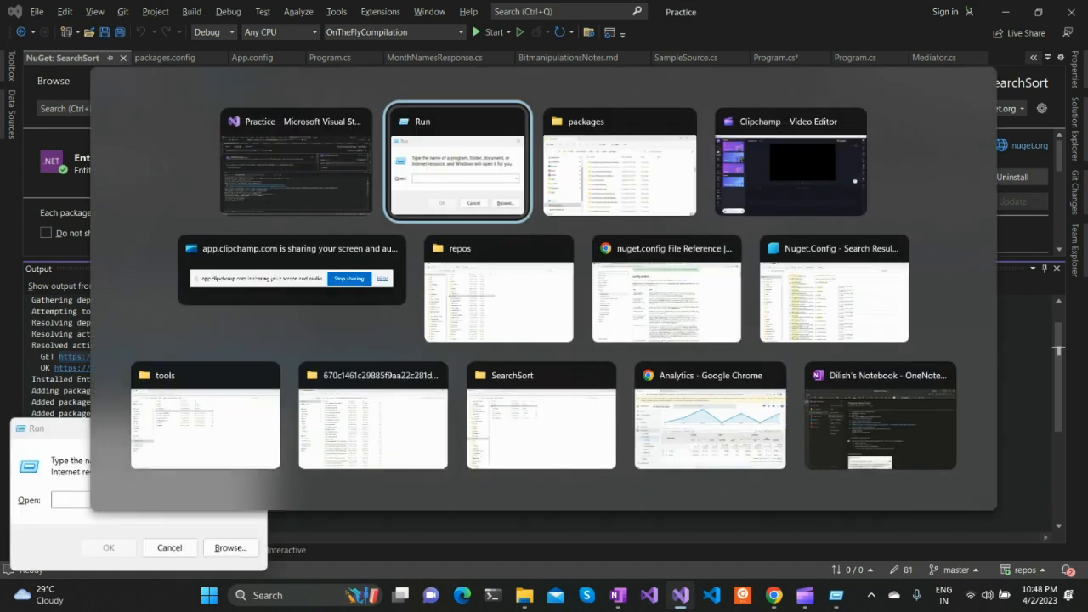
mouse_move(523, 595)
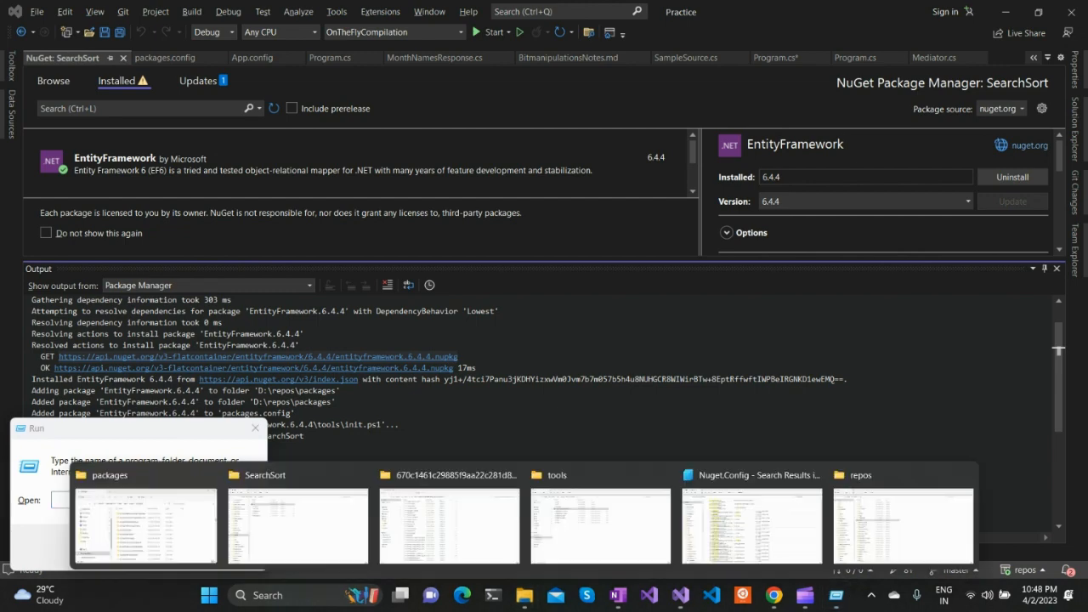
left_click(145, 523)
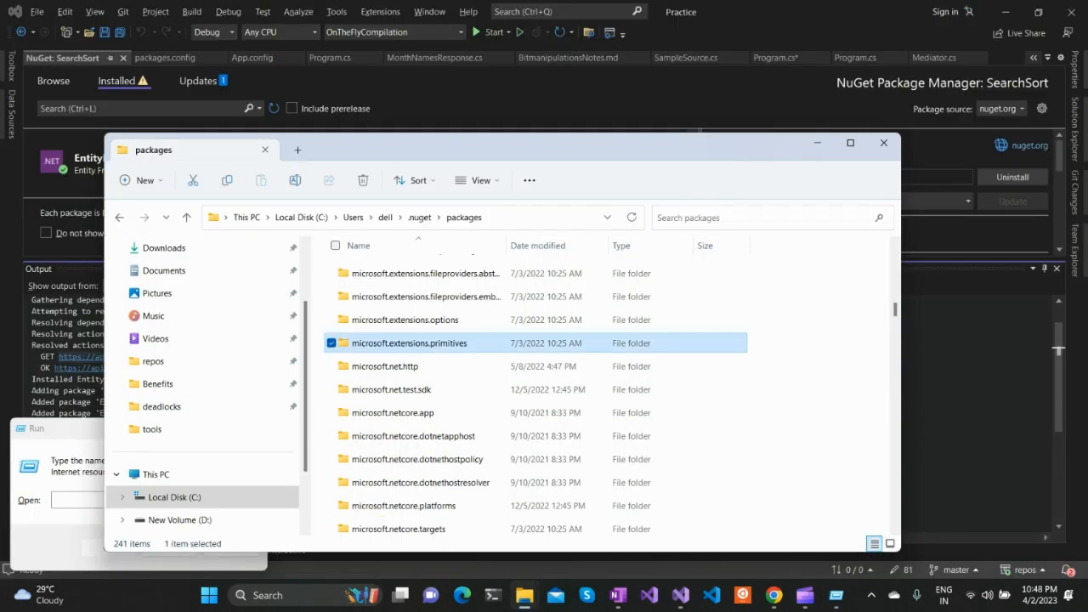
key("e")
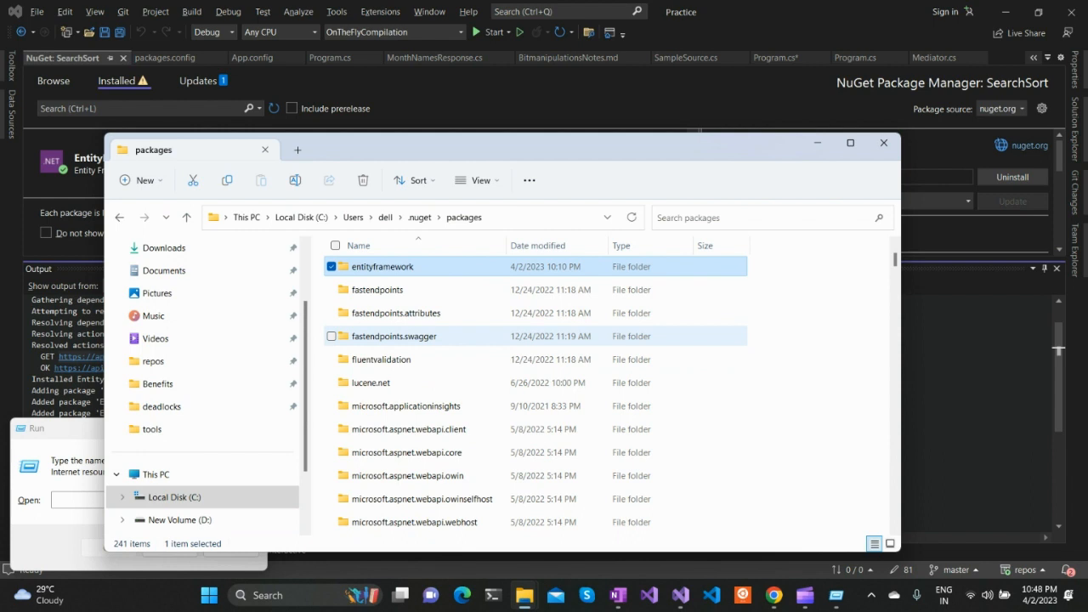
key("Return")
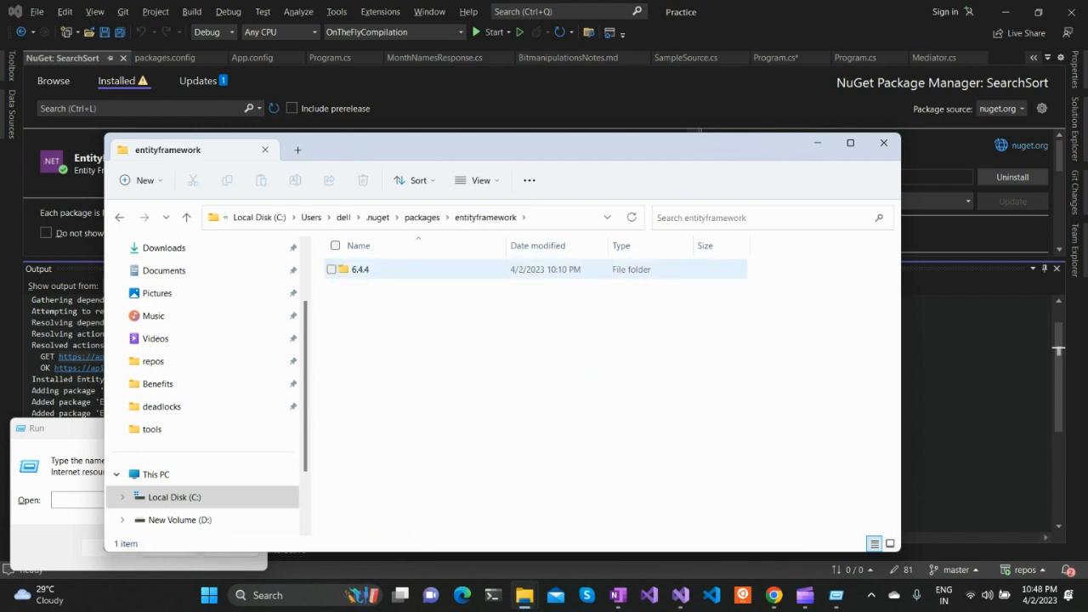
Open the 6.4.4 folder of the cached entityframework package to view its files, and put away File Explorer and the Run dialog
left_click(360, 270)
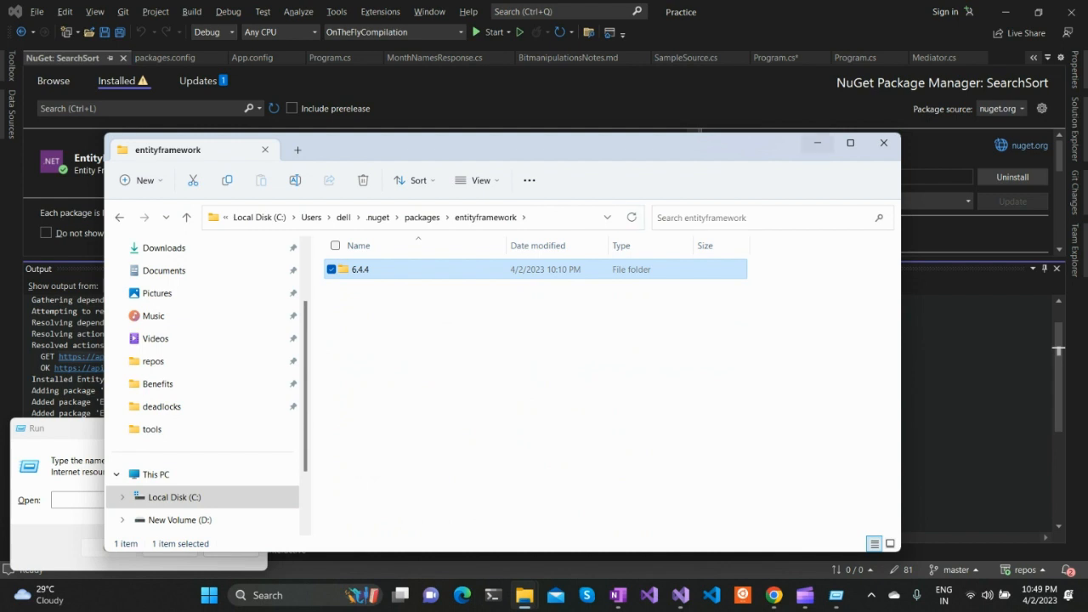
double_click(374, 269)
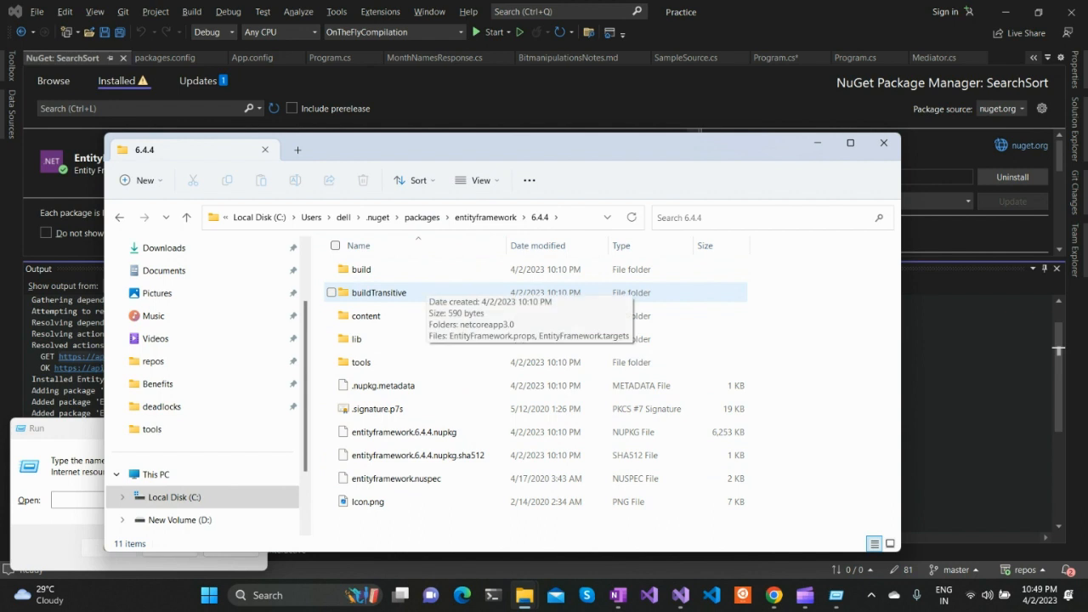
left_click(818, 143)
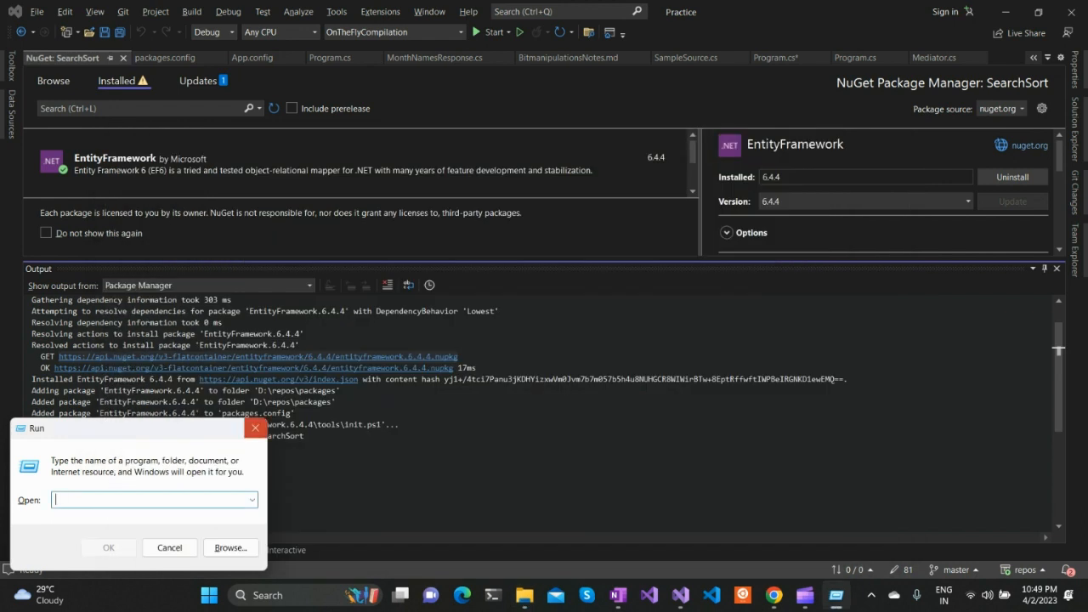
left_click(255, 428)
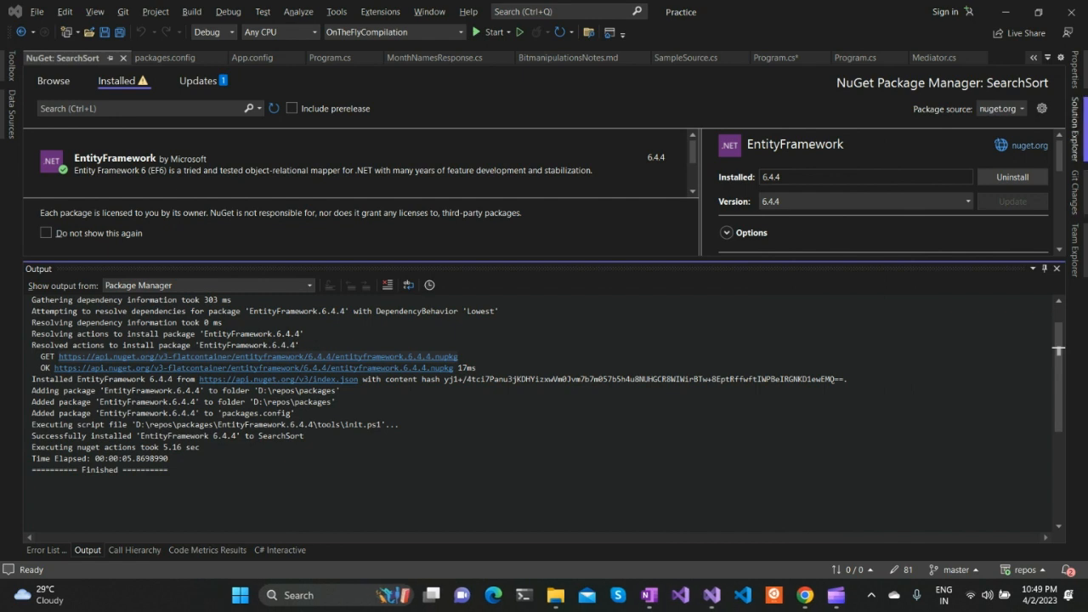
Open the SearchSort project's folder in File Explorer and highlight the D:\repos\packages destination in the install log
left_click(1076, 129)
left_click(864, 422)
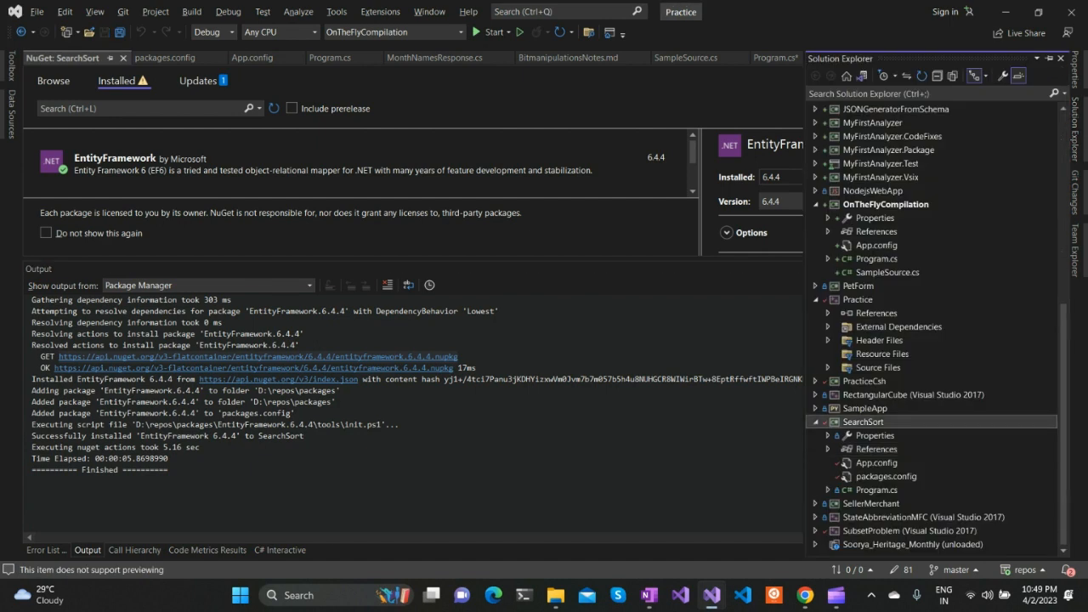
right_click(864, 423)
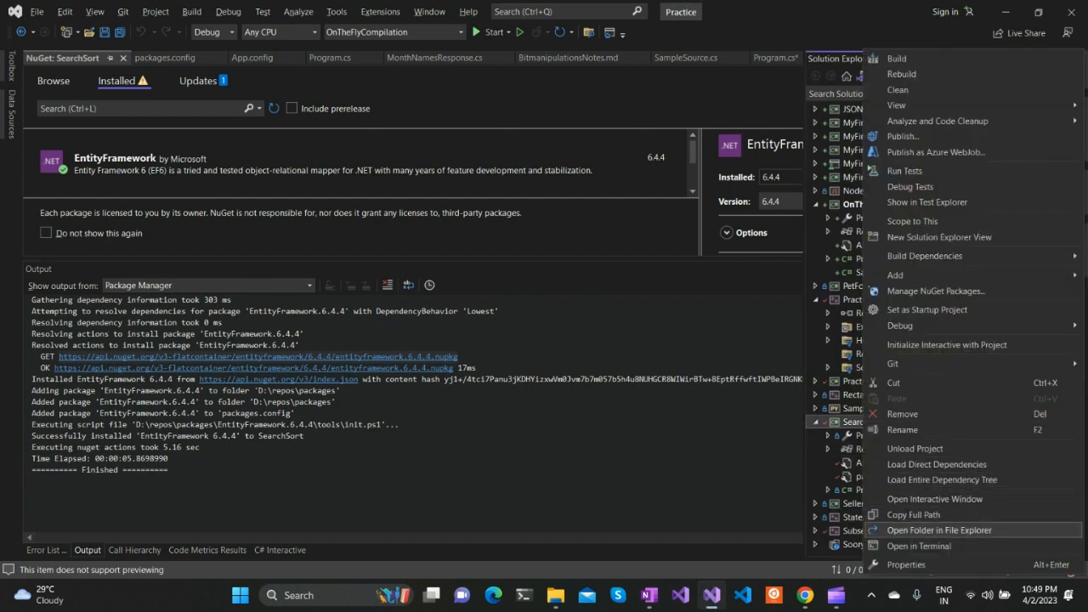
left_click(939, 530)
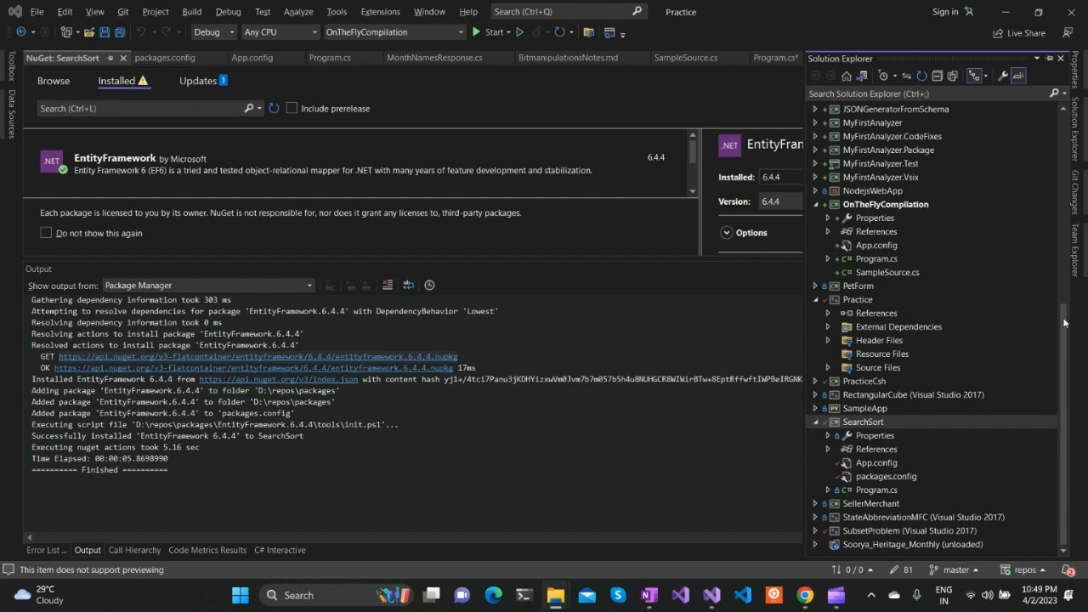
left_click_drag(257, 390, 338, 390)
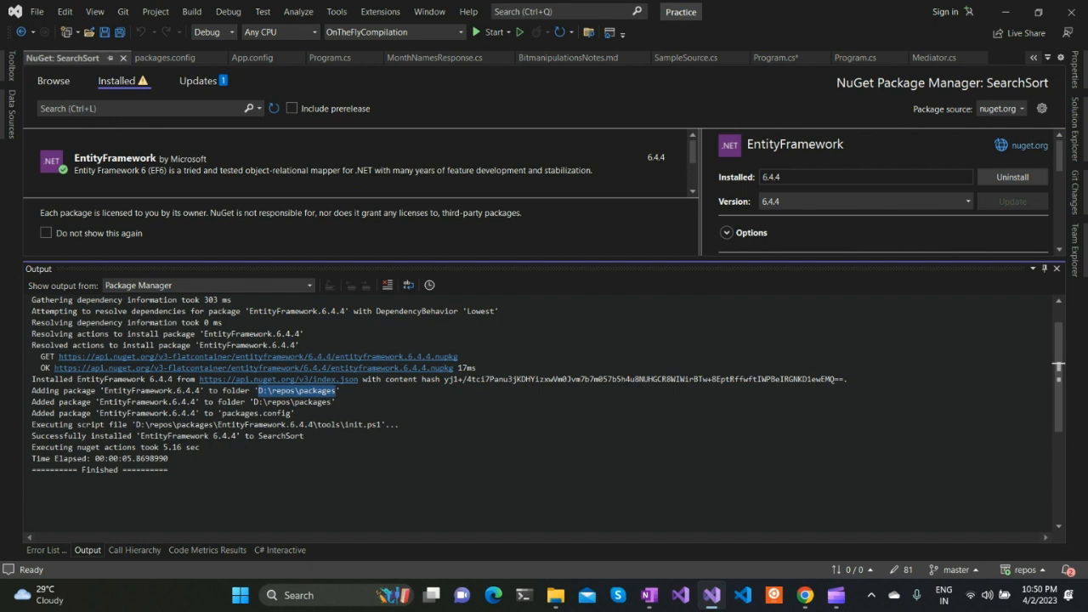
Highlight the log line about packages.config and open SearchSort's packages.config to highlight its EntityFramework entry
left_click_drag(162, 413, 295, 413)
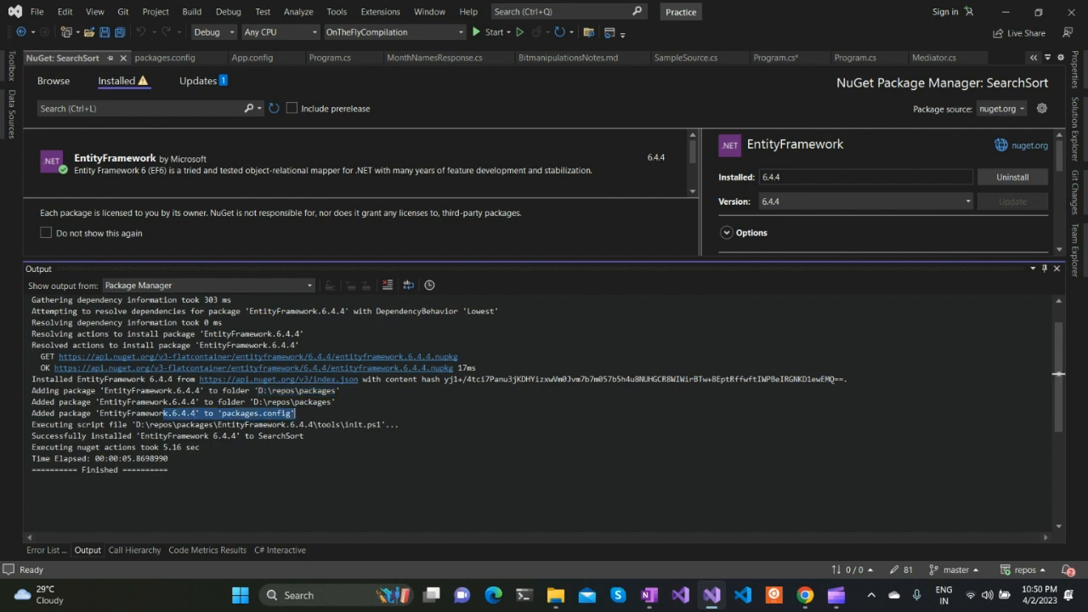
left_click(1076, 130)
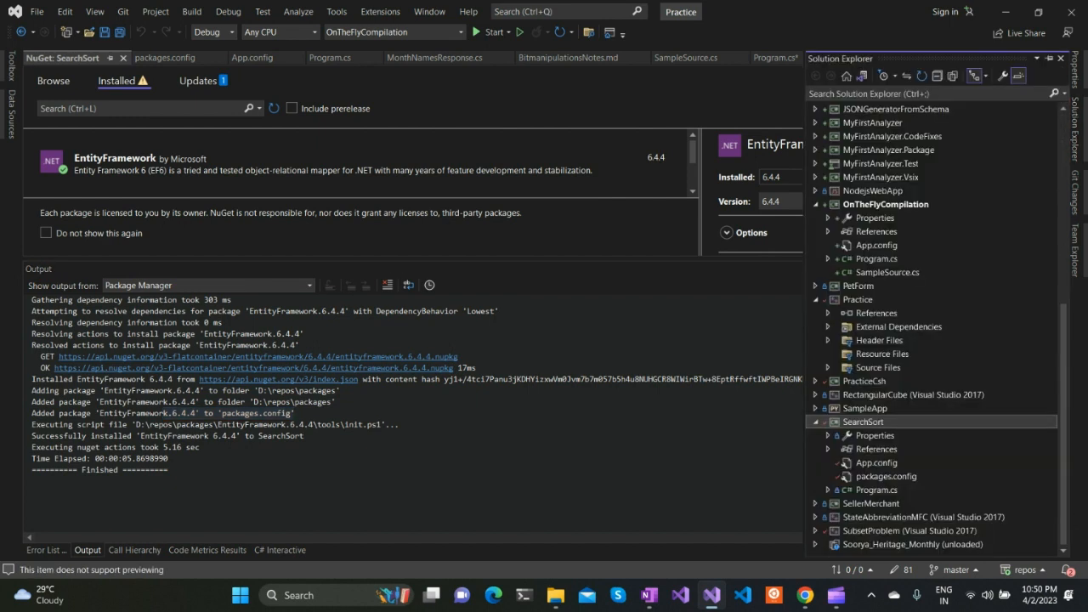
double_click(886, 476)
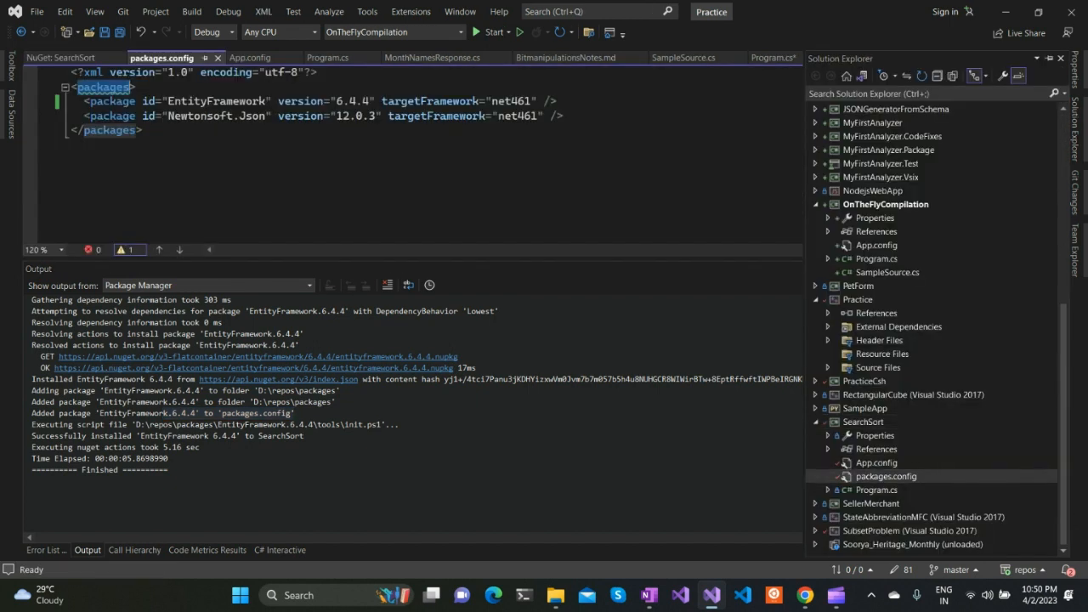
left_click_drag(83, 101, 556, 102)
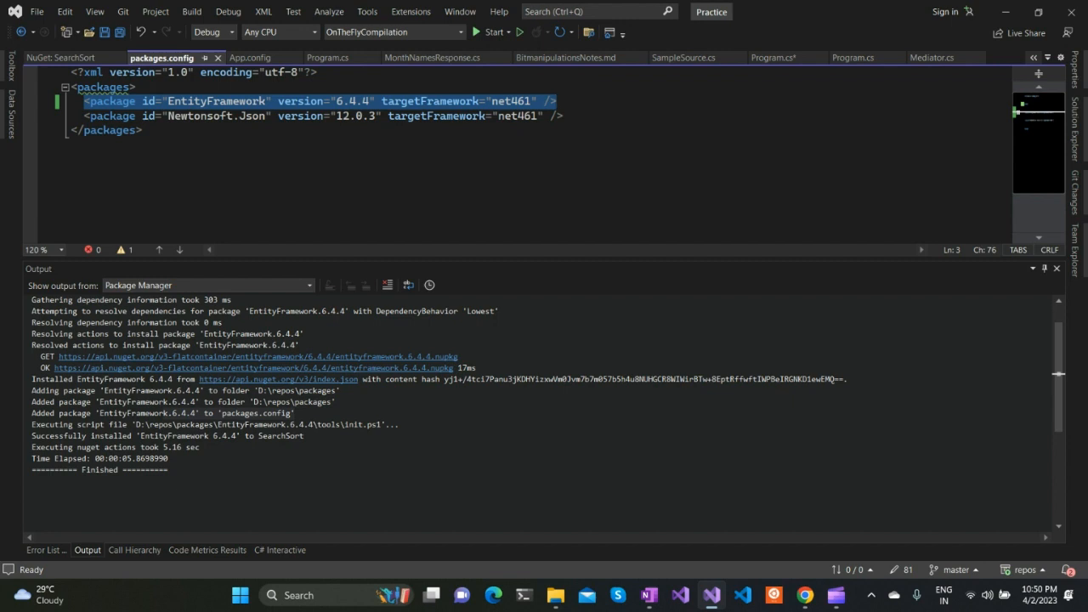
Expand the SearchSort project's references and point out EntityFramework and EntityFramework.SqlServer
left_click(1076, 129)
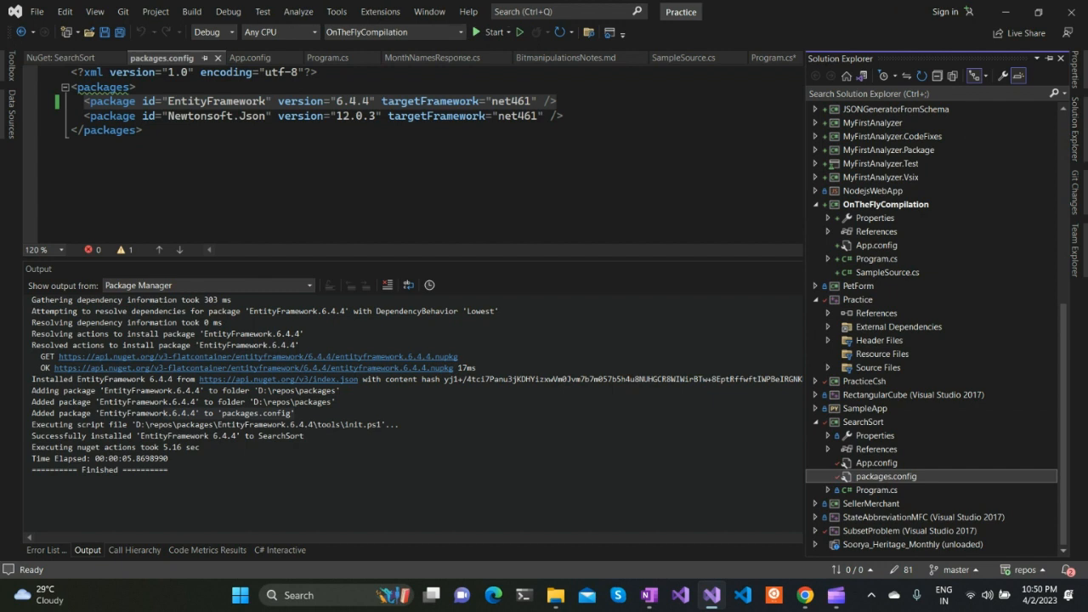
left_click(828, 449)
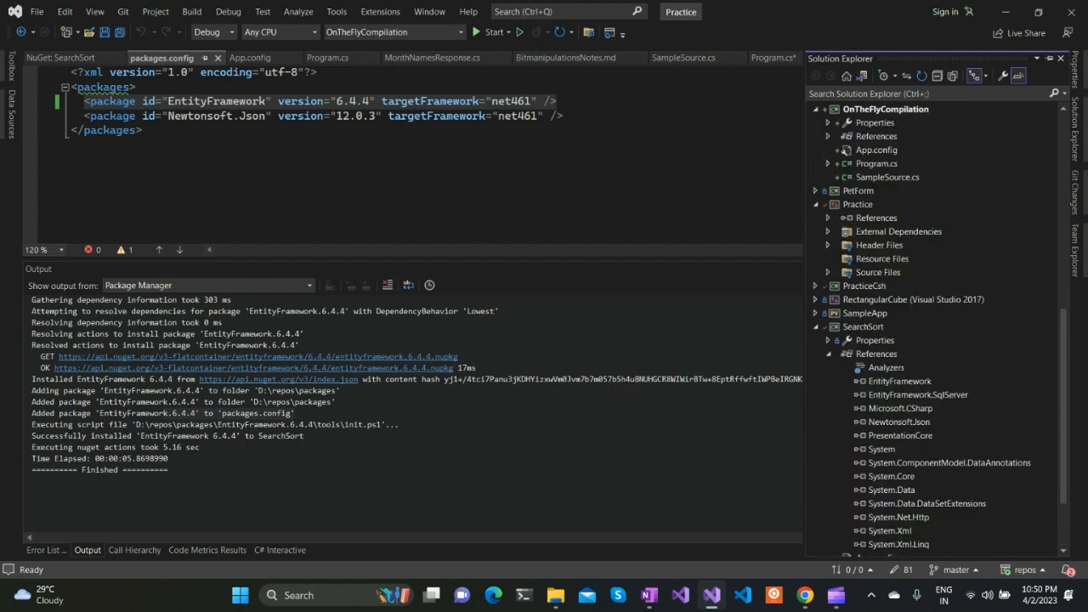
left_click(900, 381)
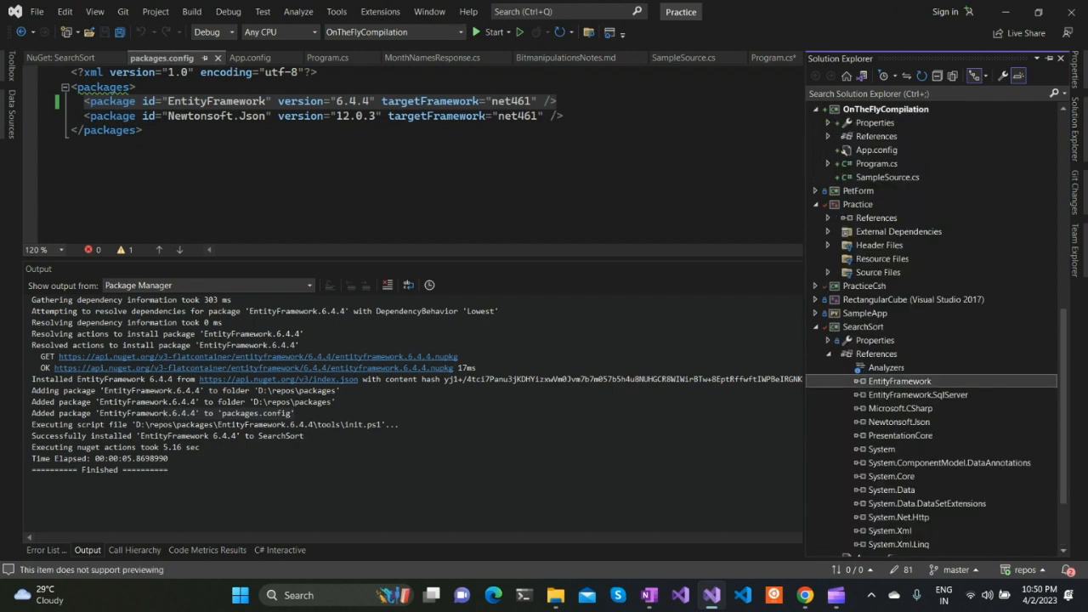
left_click(918, 395)
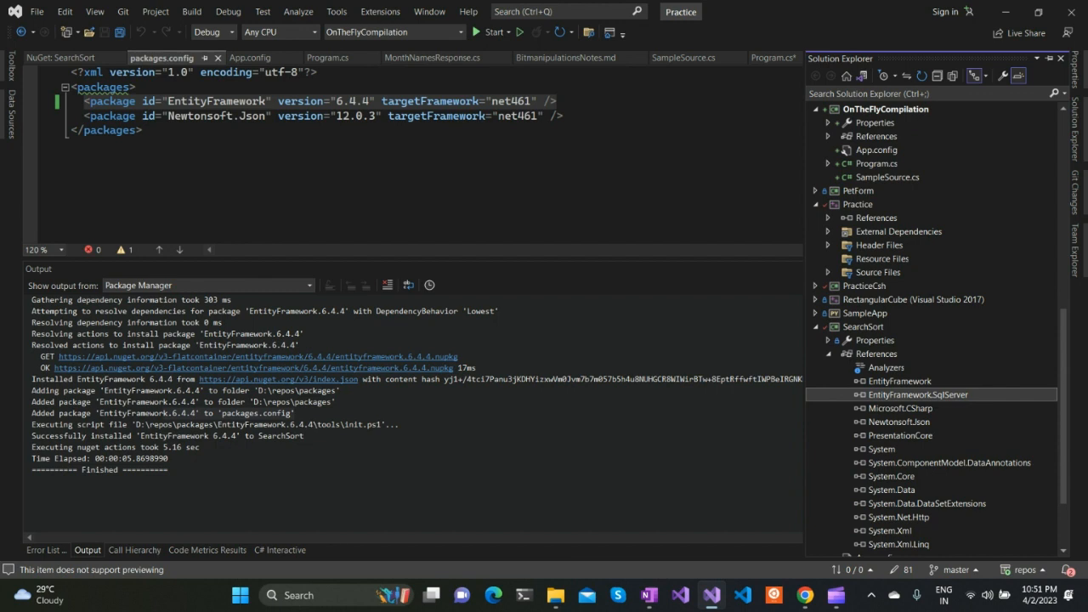
Highlight the EntityFramework install log from dependency gathering to elapsed time, and review the package's details in SearchSort's NuGet manager
left_click_drag(170, 459, 31, 300)
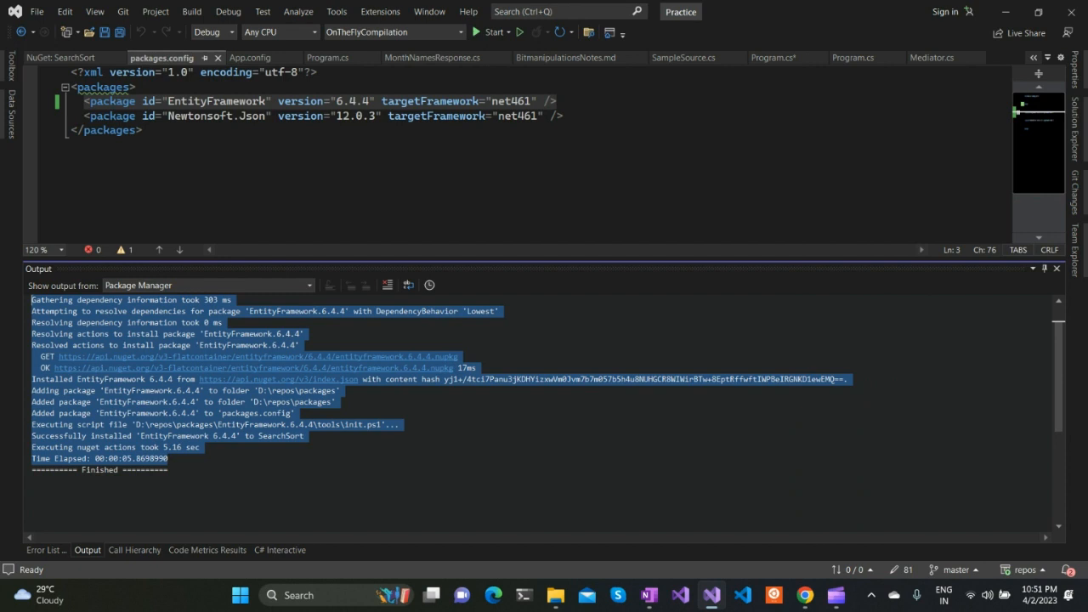
left_click(61, 58)
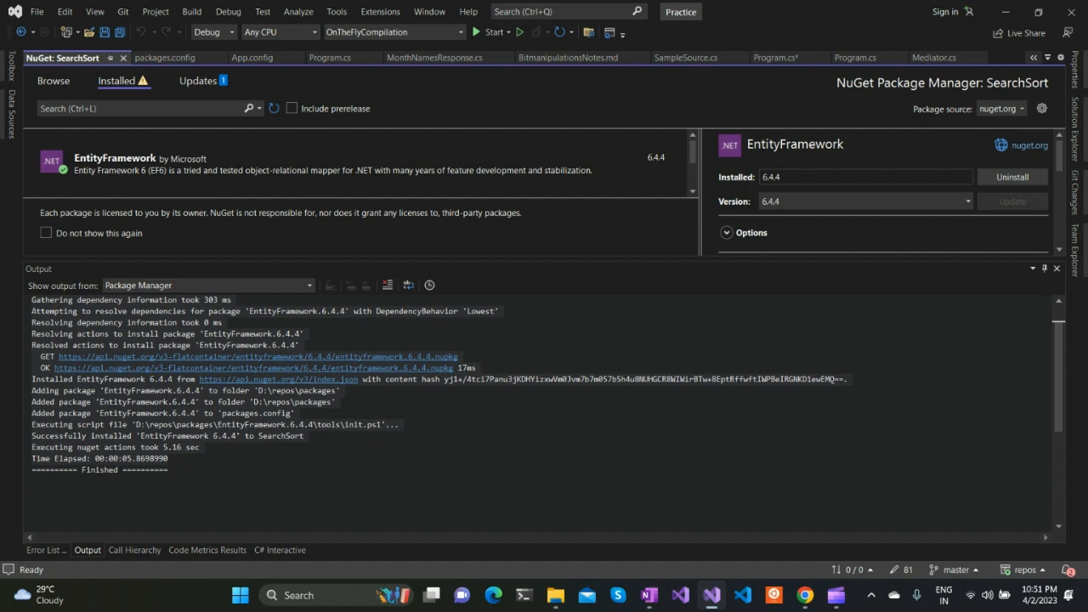
scroll(880, 191, "down", 2)
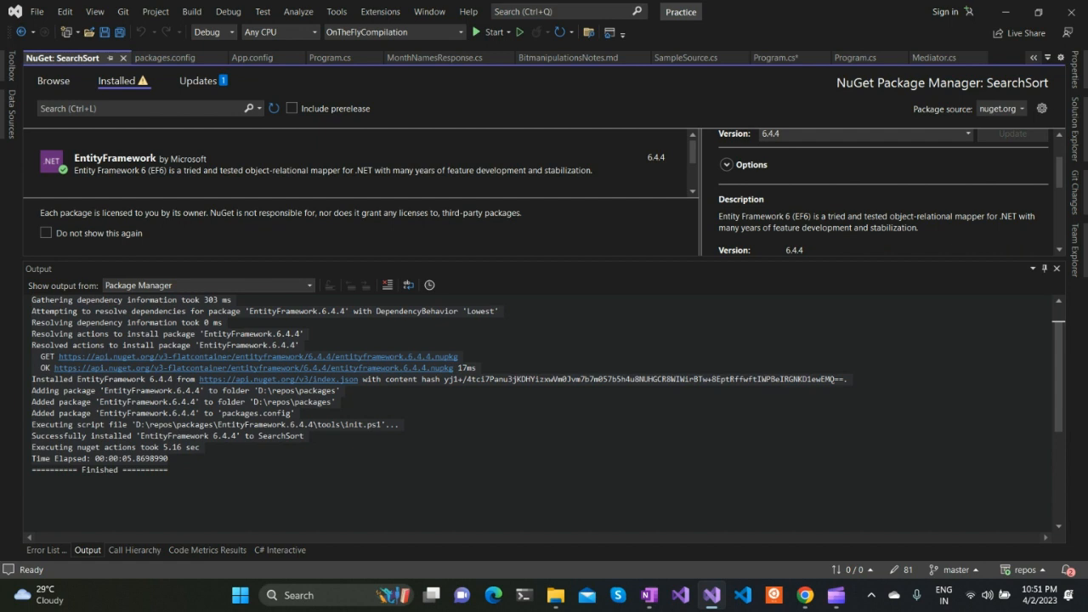
scroll(891, 192, "down", 2)
scroll(880, 192, "up", 5)
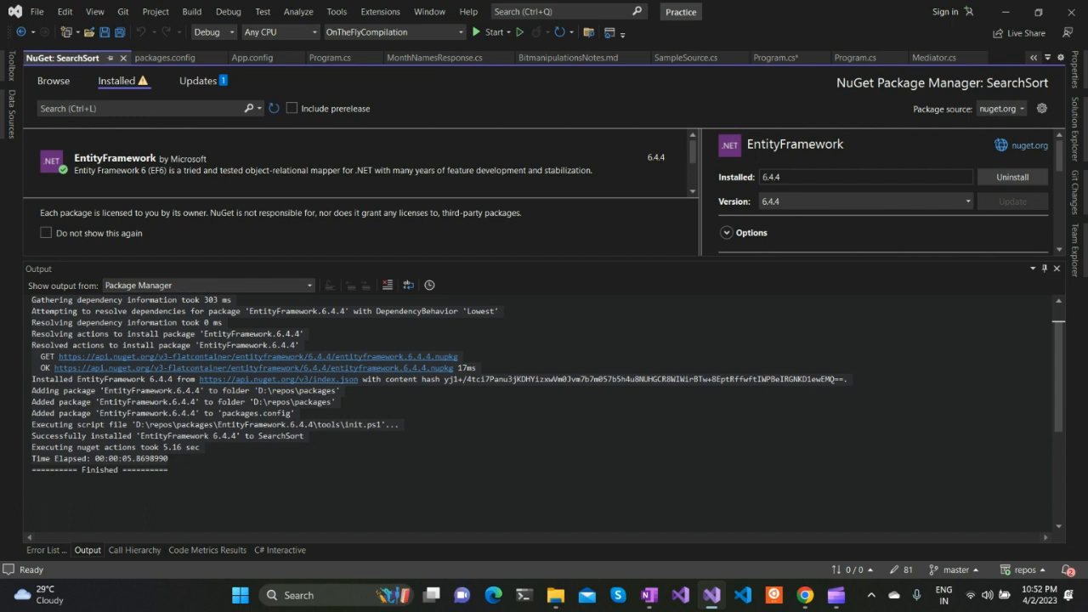
left_click(836, 596)
left_click(910, 522)
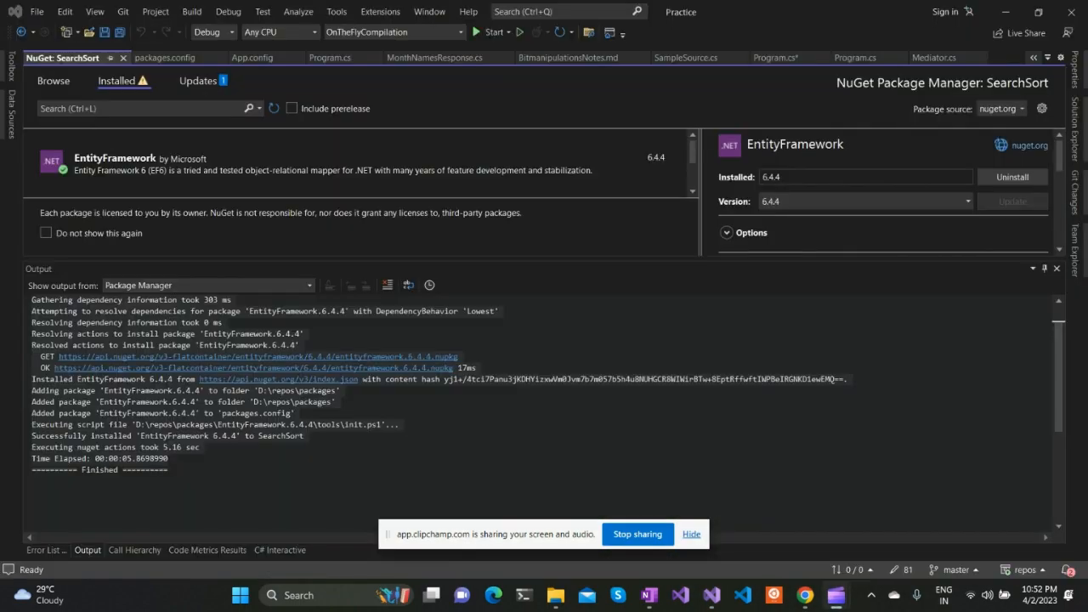